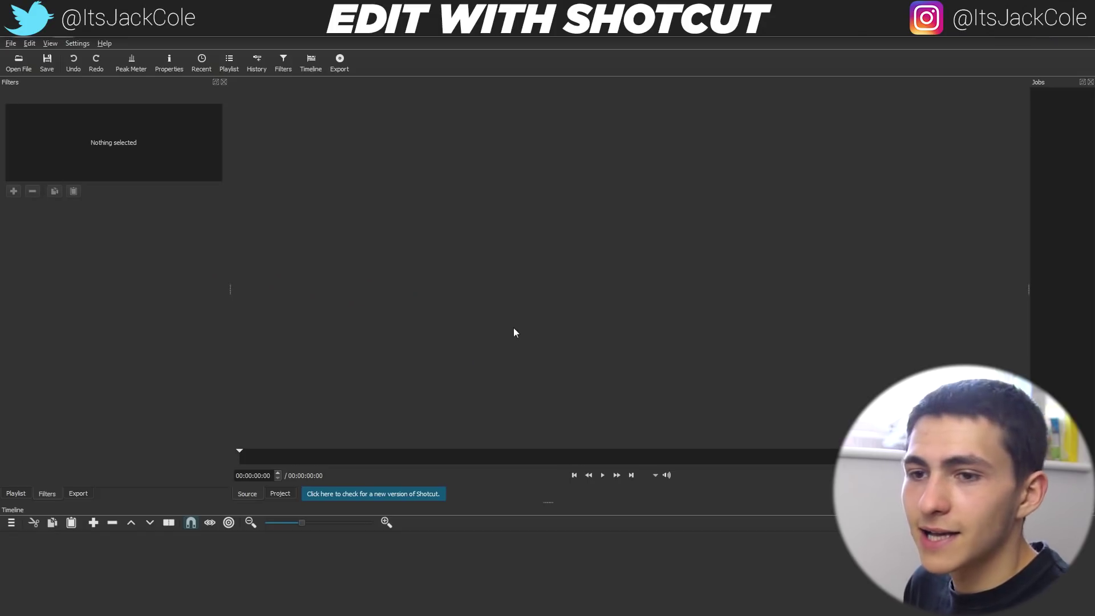
Look through the playlist, filters and export settings views, ending on the playlist
{"action": "left_click", "coordinate": [16, 494]}
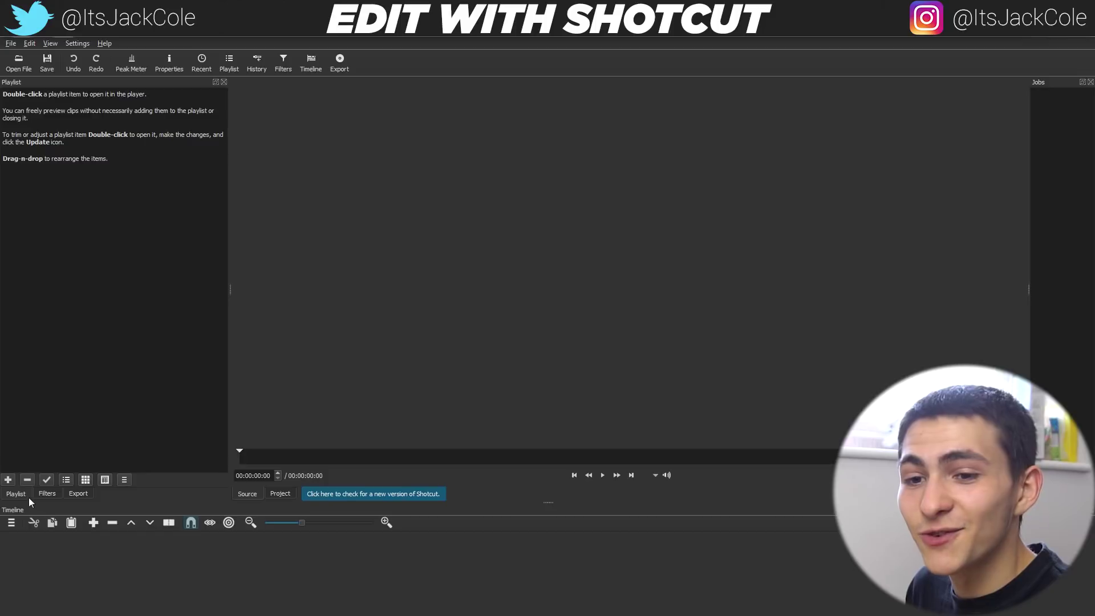
{"action": "left_click", "coordinate": [47, 494]}
{"action": "left_click", "coordinate": [78, 494]}
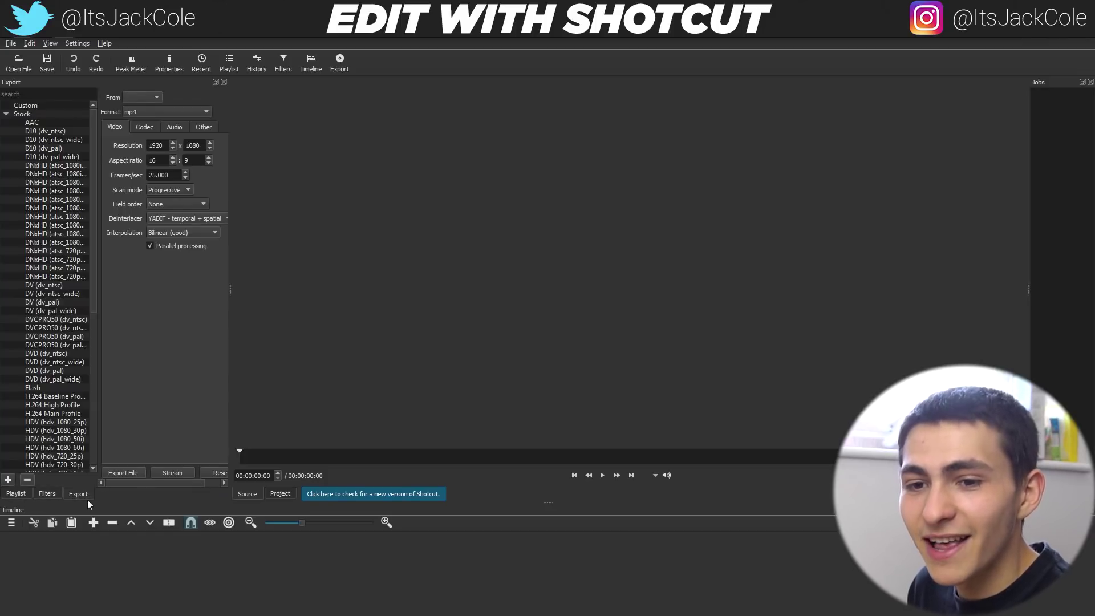
{"action": "left_click", "coordinate": [48, 494]}
{"action": "left_click", "coordinate": [25, 494]}
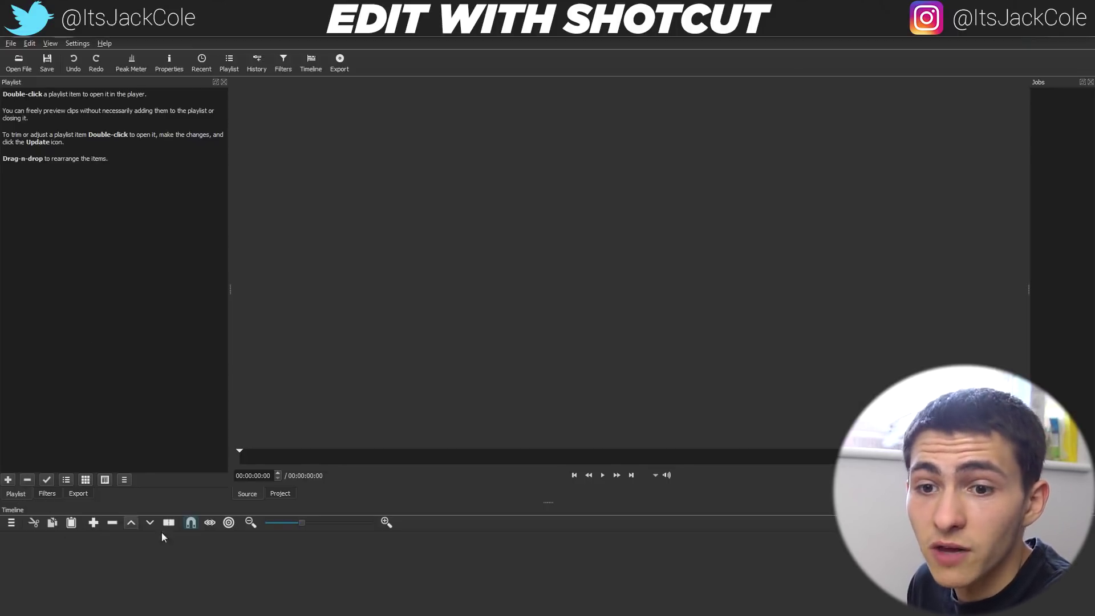
Enlarge the timeline area by raising the divider between it and the preview
{"action": "left_click_drag", "start_coordinate": [549, 502], "coordinate": [562, 406]}
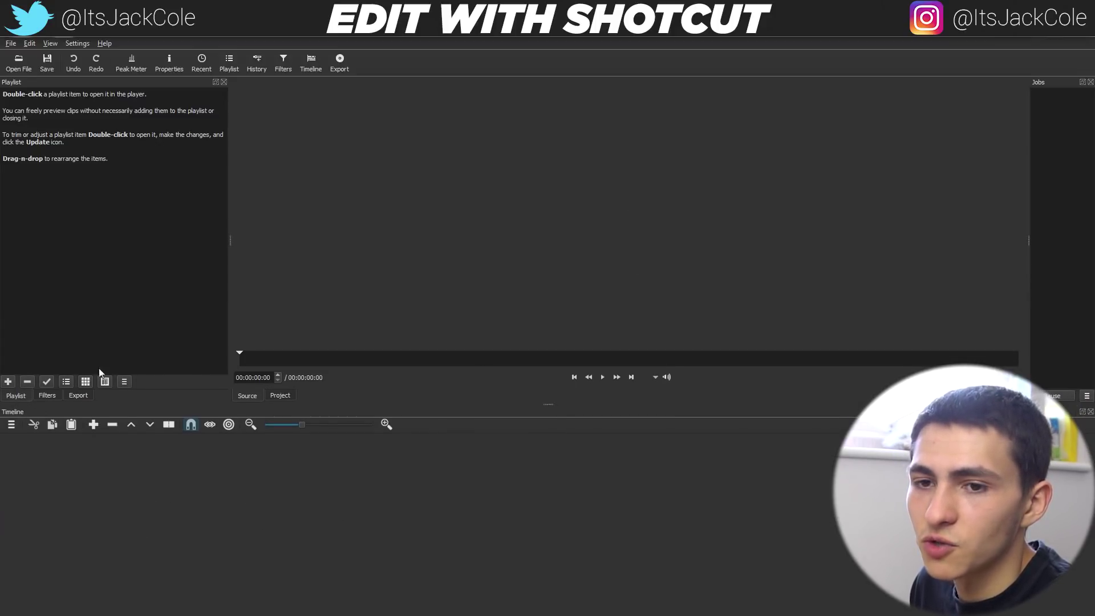
{"action": "left_click", "coordinate": [48, 396]}
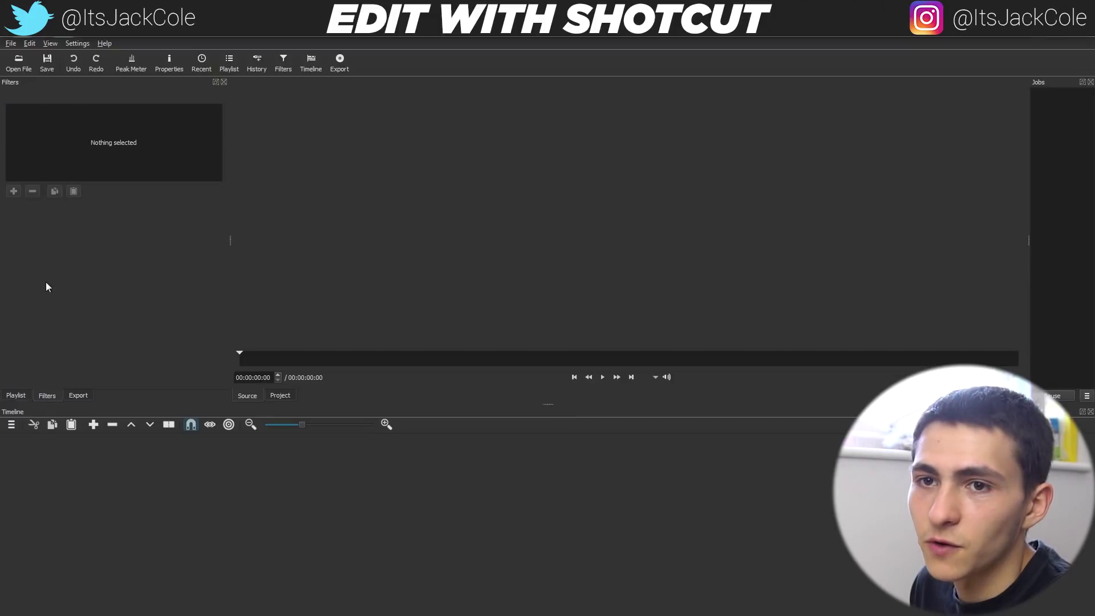
{"action": "left_click", "coordinate": [17, 396]}
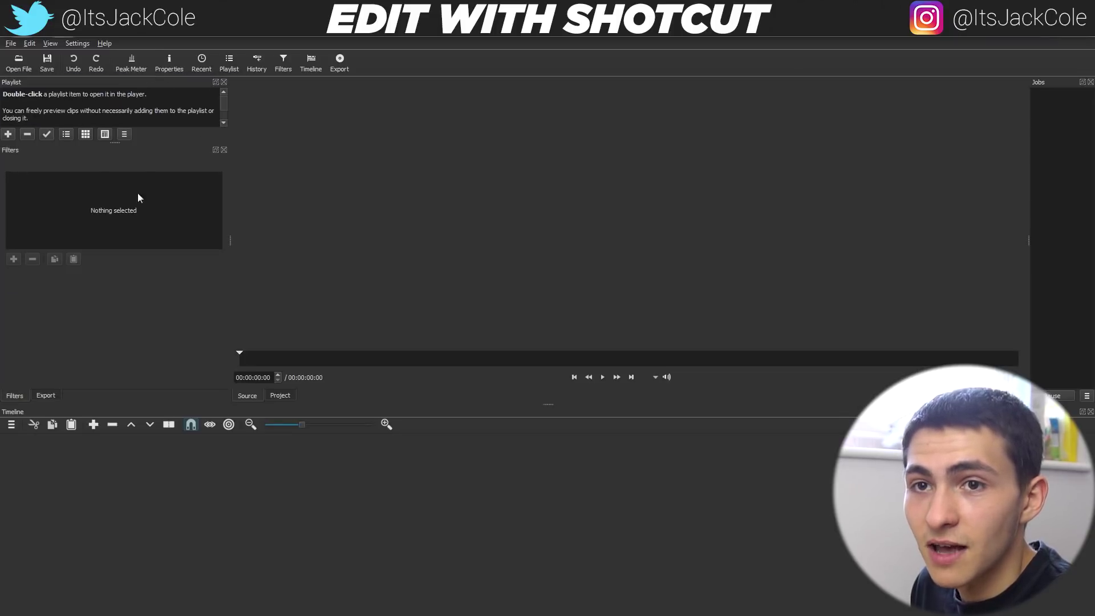
Try rearranging the docked playlist and filters areas, and restore them to their tabbed layout
{"action": "left_click_drag", "start_coordinate": [192, 86], "coordinate": [125, 344]}
{"action": "left_click_drag", "start_coordinate": [12, 339], "coordinate": [81, 294]}
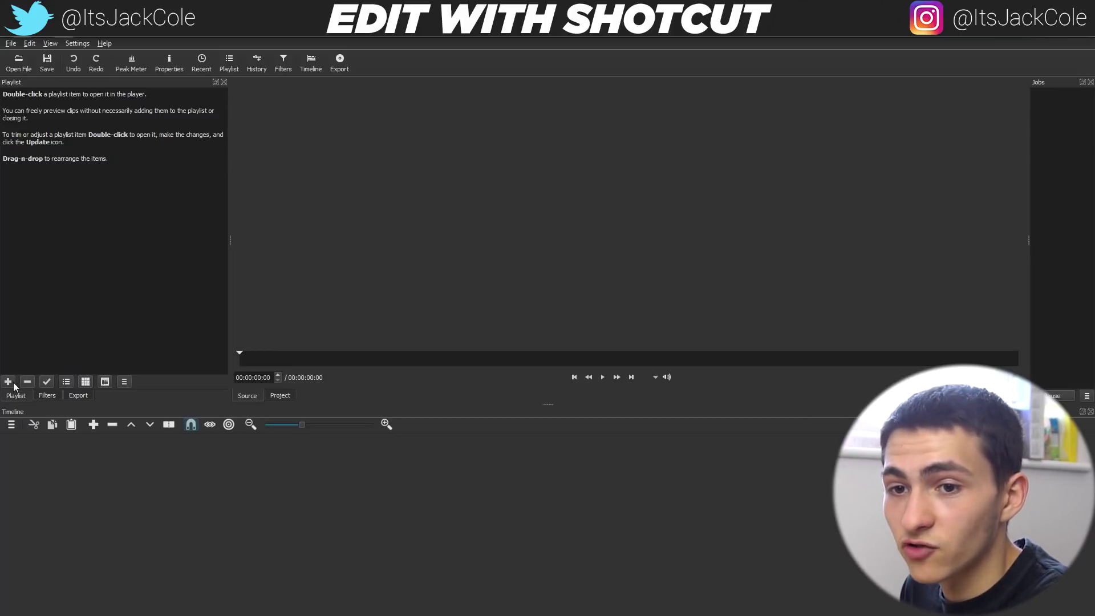
{"action": "right_click", "coordinate": [69, 234]}
{"action": "right_click", "coordinate": [81, 162]}
{"action": "left_click", "coordinate": [38, 148]}
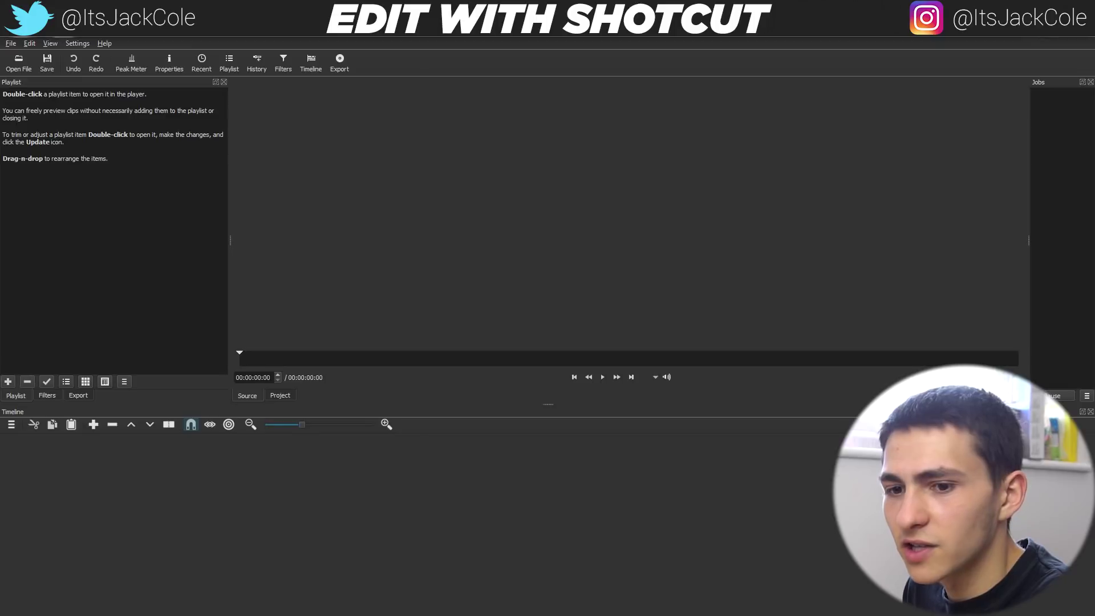
Switch to Windows Explorer and add the clips from DJI 0233-1 through Dji 0249-1 in the Drone Hitfilm Clips folder to the playlist
{"action": "left_click_drag", "start_coordinate": [1088, 180], "coordinate": [718, 102]}
{"action": "double_click", "coordinate": [719, 103]}
{"action": "scroll", "coordinate": [866, 398], "scroll_direction": "down", "scroll_amount": 3}
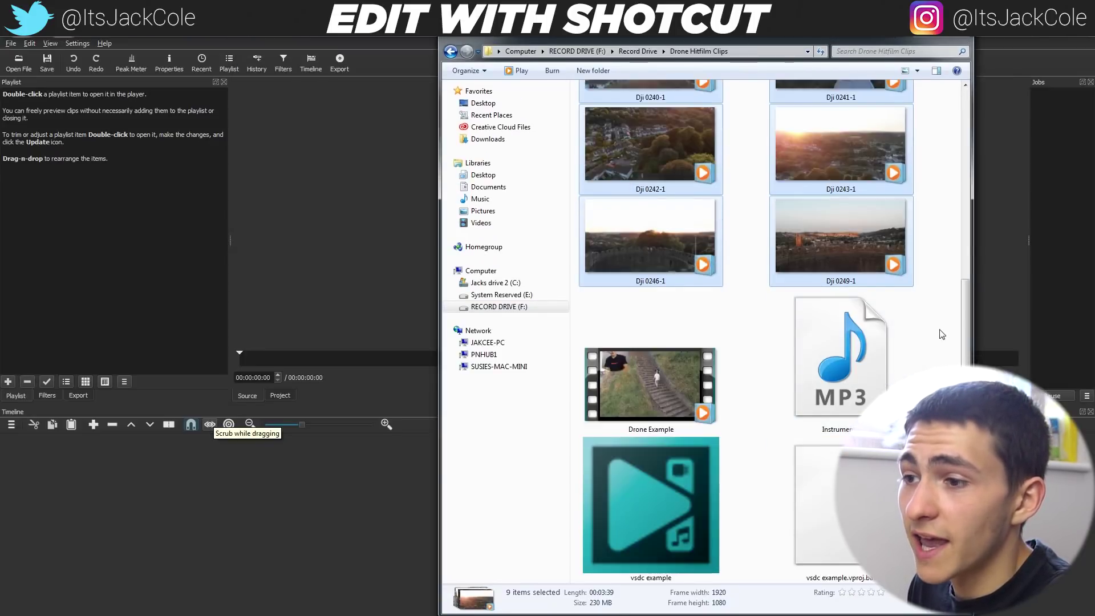
{"action": "scroll", "coordinate": [866, 398], "scroll_direction": "up", "scroll_amount": 3}
{"action": "left_click", "coordinate": [669, 143]}
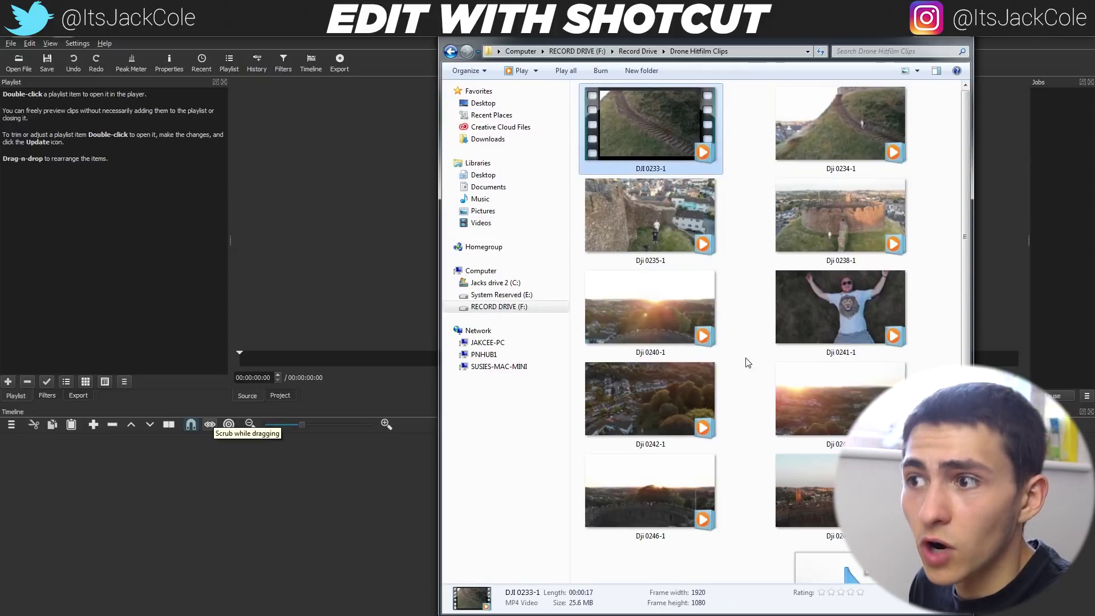
{"action": "scroll", "coordinate": [746, 358], "scroll_direction": "down", "scroll_amount": 3}
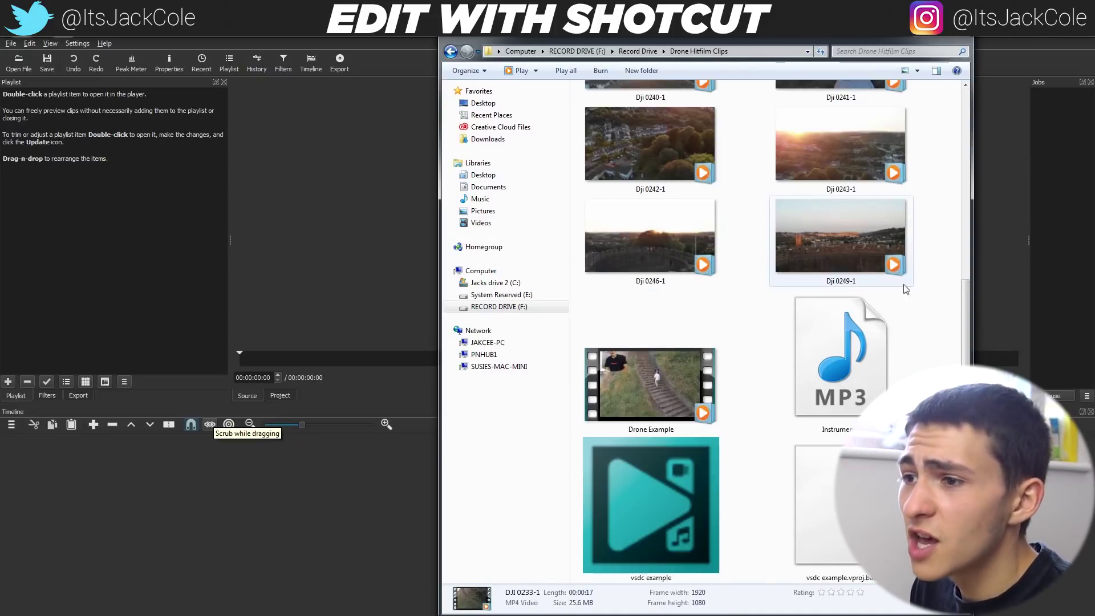
{"action": "left_click", "coordinate": [834, 241], "text": "shift"}
{"action": "scroll", "coordinate": [864, 289], "scroll_direction": "up", "scroll_amount": 3}
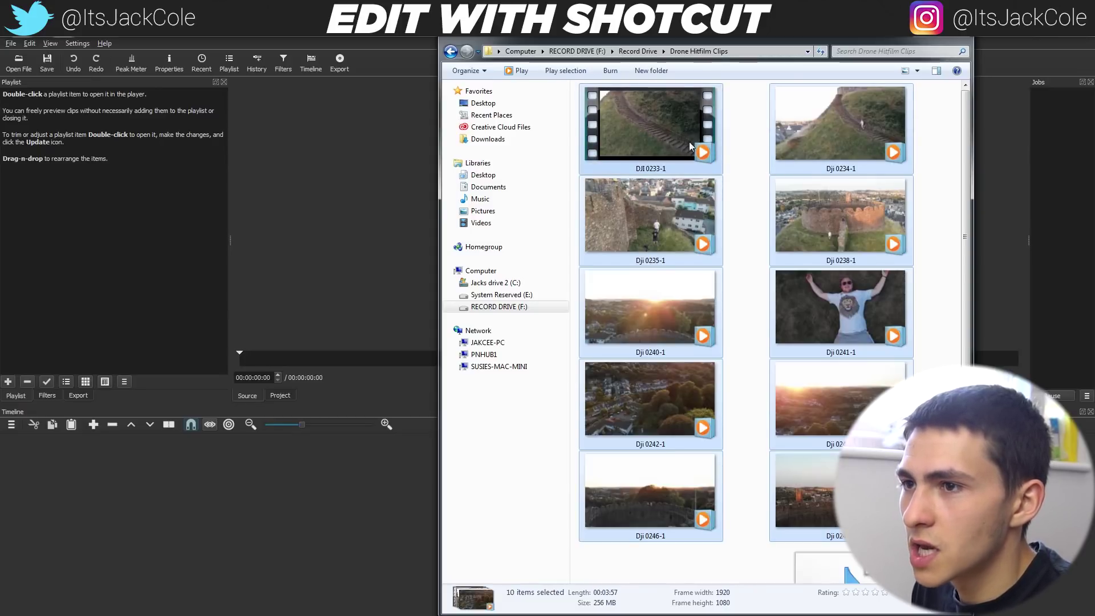
{"action": "left_click_drag", "start_coordinate": [668, 126], "coordinate": [152, 197]}
{"action": "left_click", "coordinate": [154, 204]}
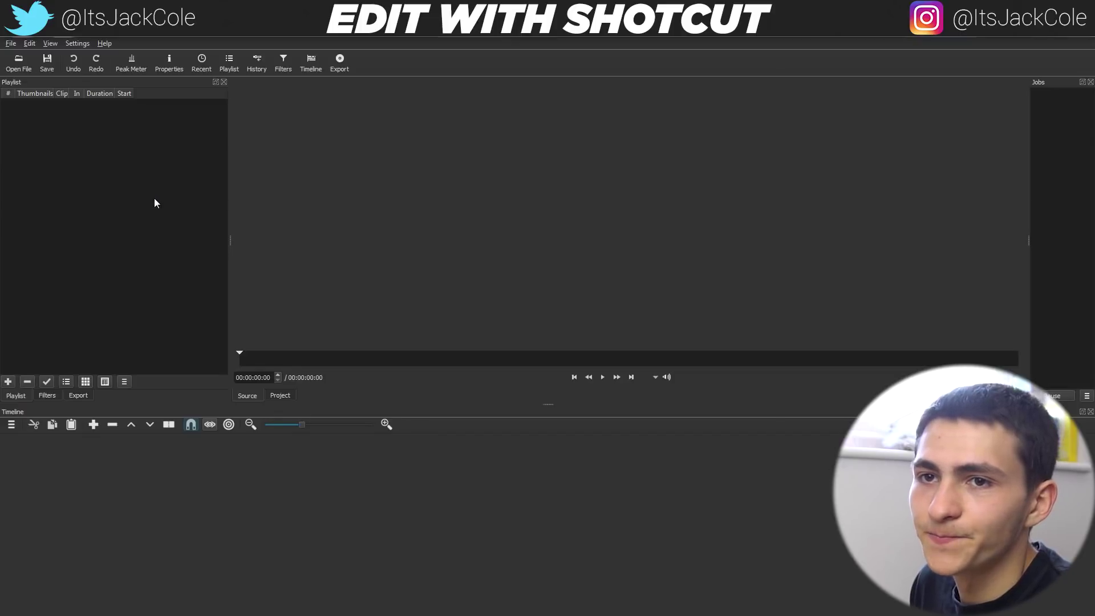
Preview the DJI 0233-1.mp4 clip from the playlist and move its in point to 00:00:12:17 in the source player
{"action": "left_click", "coordinate": [51, 123]}
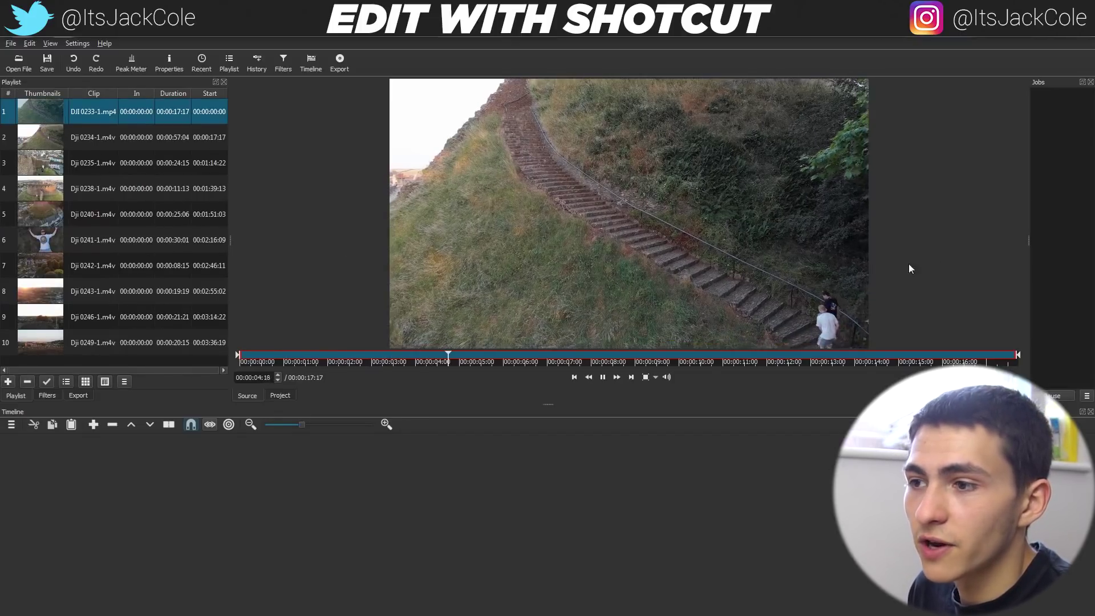
{"action": "left_click", "coordinate": [769, 240]}
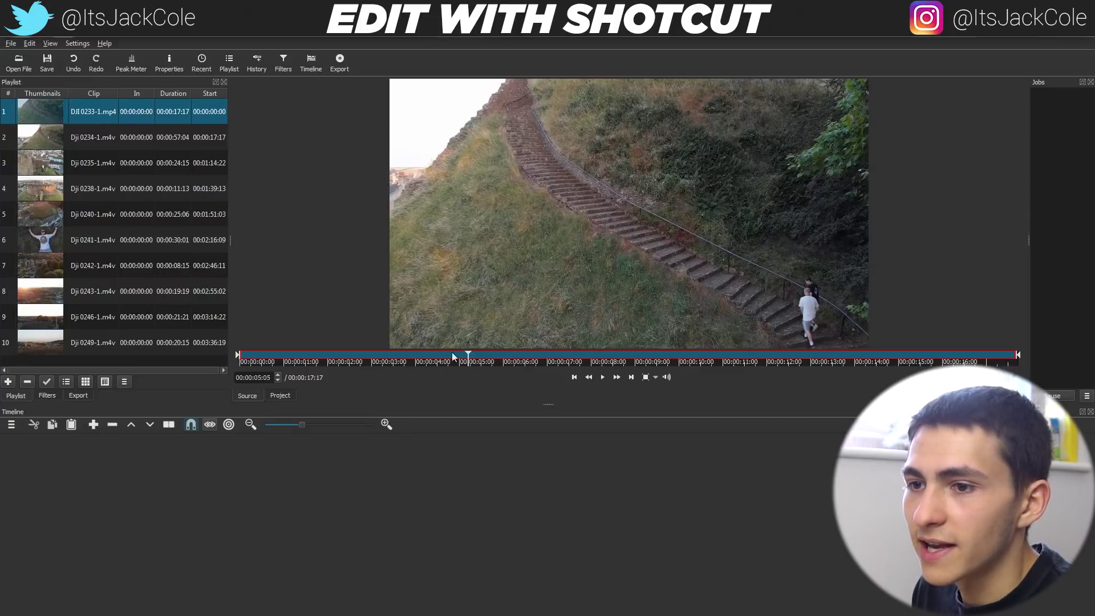
{"action": "left_click_drag", "start_coordinate": [475, 356], "coordinate": [806, 389]}
{"action": "left_click_drag", "start_coordinate": [239, 356], "coordinate": [361, 357]}
{"action": "left_click_drag", "start_coordinate": [700, 382], "coordinate": [803, 393]}
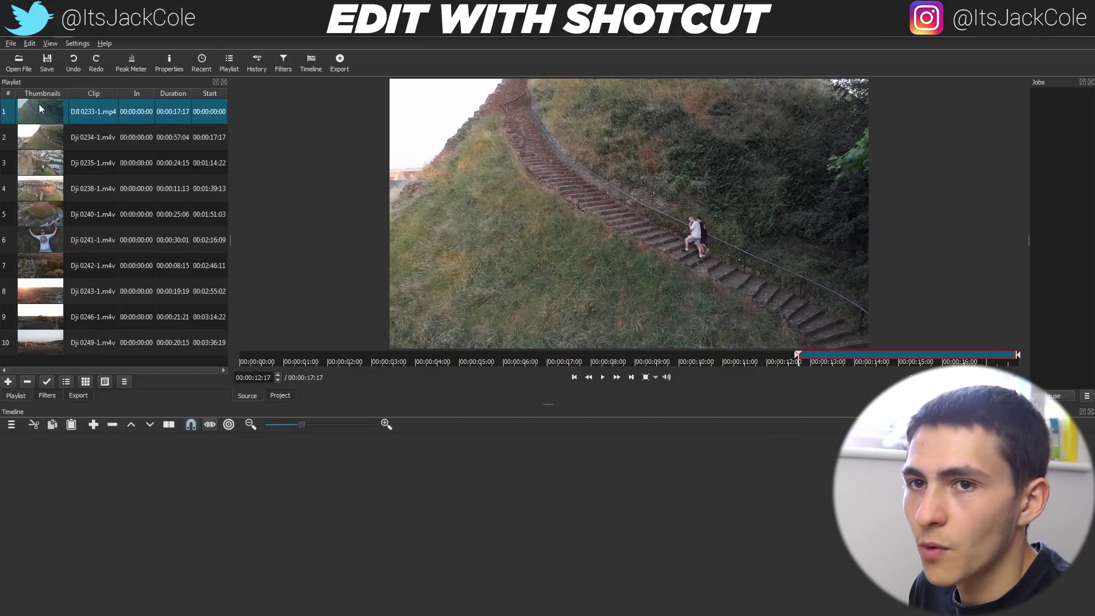
Add the DJI 0233-1.mp4 clip to timeline track V1 and play it from near the start
{"action": "key", "text": "a"}
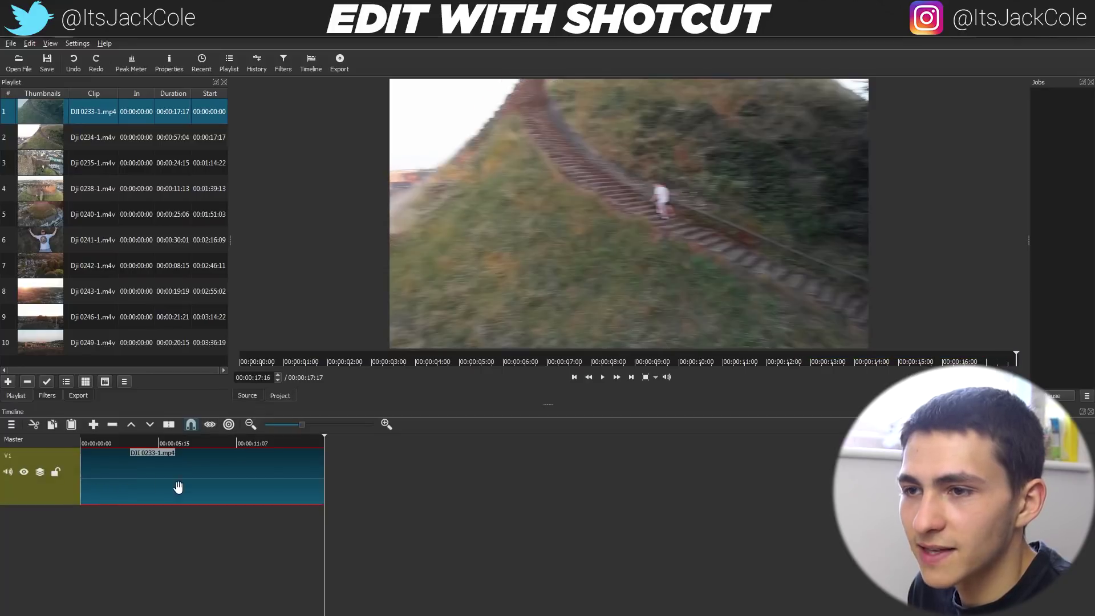
{"action": "left_click", "coordinate": [83, 444]}
{"action": "key", "text": "space"}
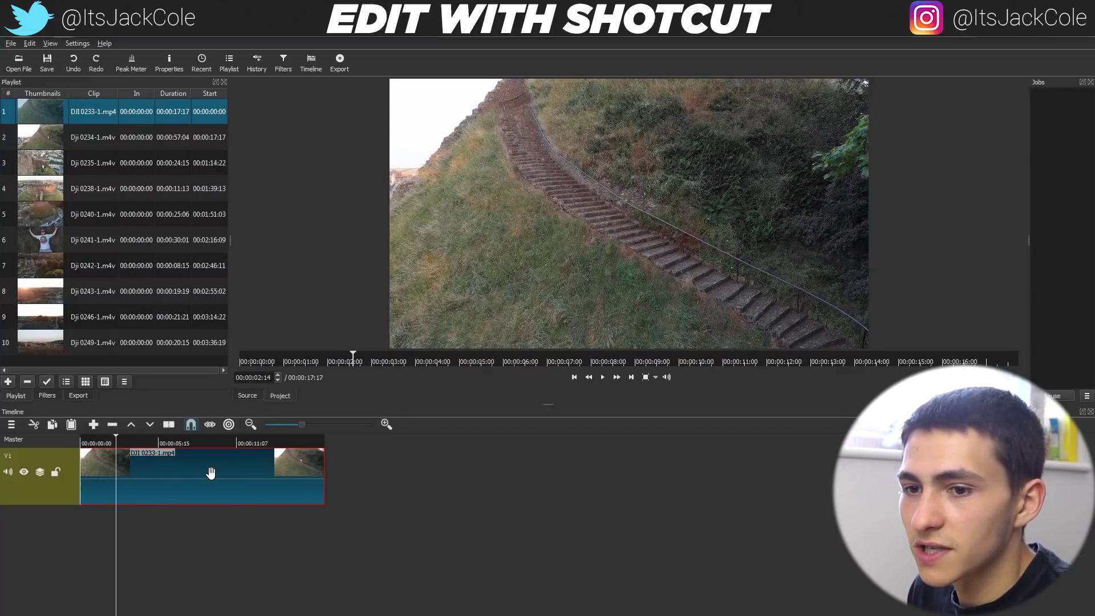
Trim the start of the DJI 0233-1.mp4 clip on V1 to the playhead at 00:00:10:10
{"action": "left_click", "coordinate": [201, 439]}
{"action": "left_click_drag", "start_coordinate": [201, 439], "coordinate": [225, 439]}
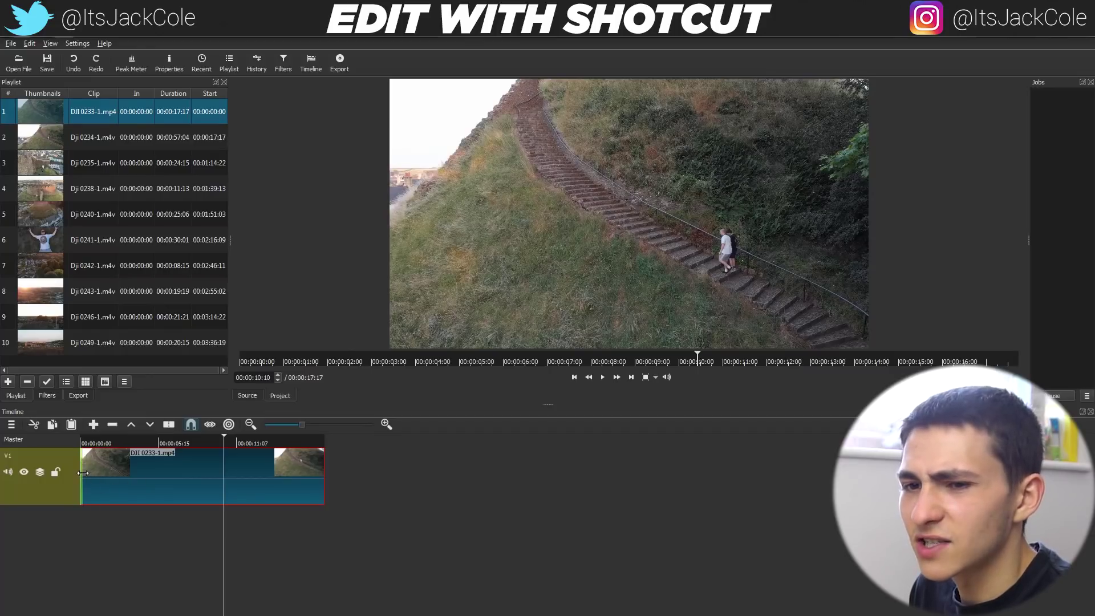
{"action": "left_click_drag", "start_coordinate": [82, 476], "coordinate": [245, 476]}
Play the trimmed clip and shorten its end to the playhead at 00:00:03:13
{"action": "key", "text": "space"}
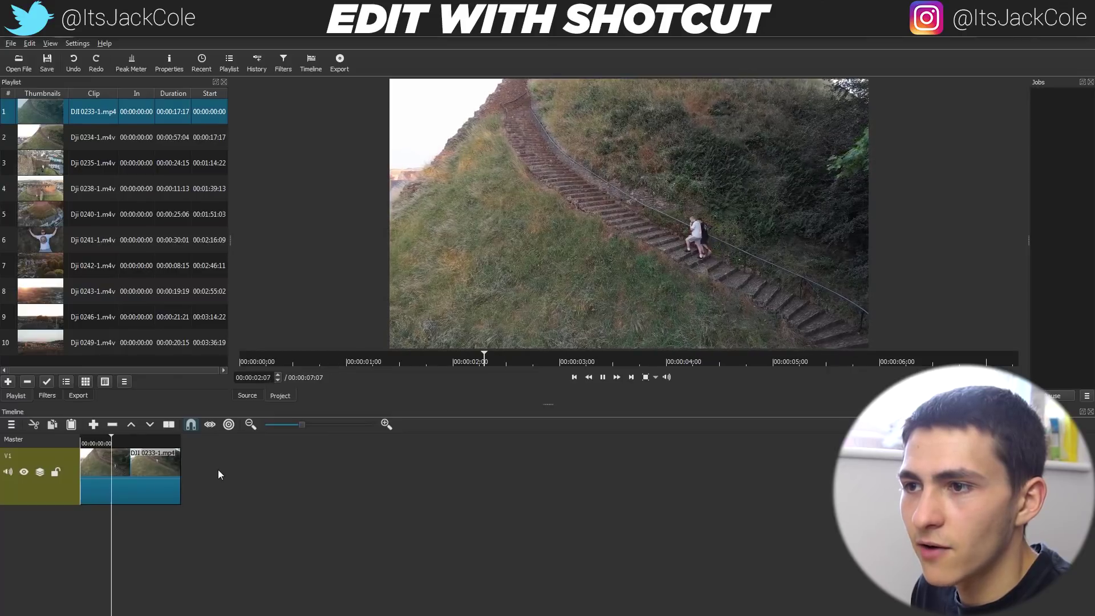
{"action": "key", "text": "space"}
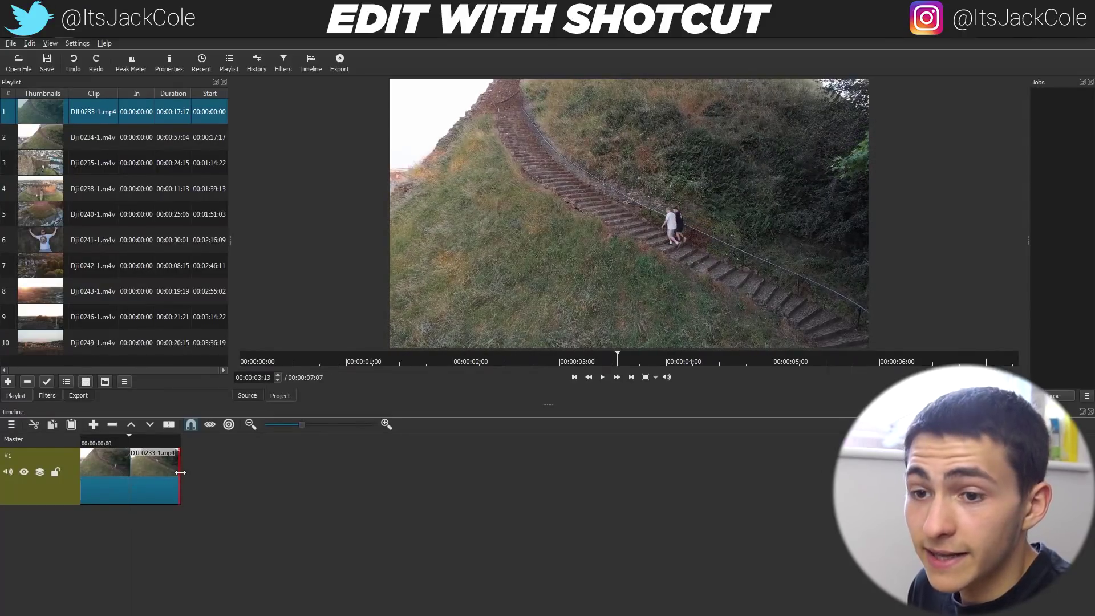
{"action": "left_click_drag", "start_coordinate": [179, 476], "coordinate": [130, 476]}
Place the Dji 0234-1.m4v clip on track V1 after the first clip, leaving a small gap between them
{"action": "left_click", "coordinate": [59, 137]}
{"action": "left_click_drag", "start_coordinate": [59, 137], "coordinate": [155, 479]}
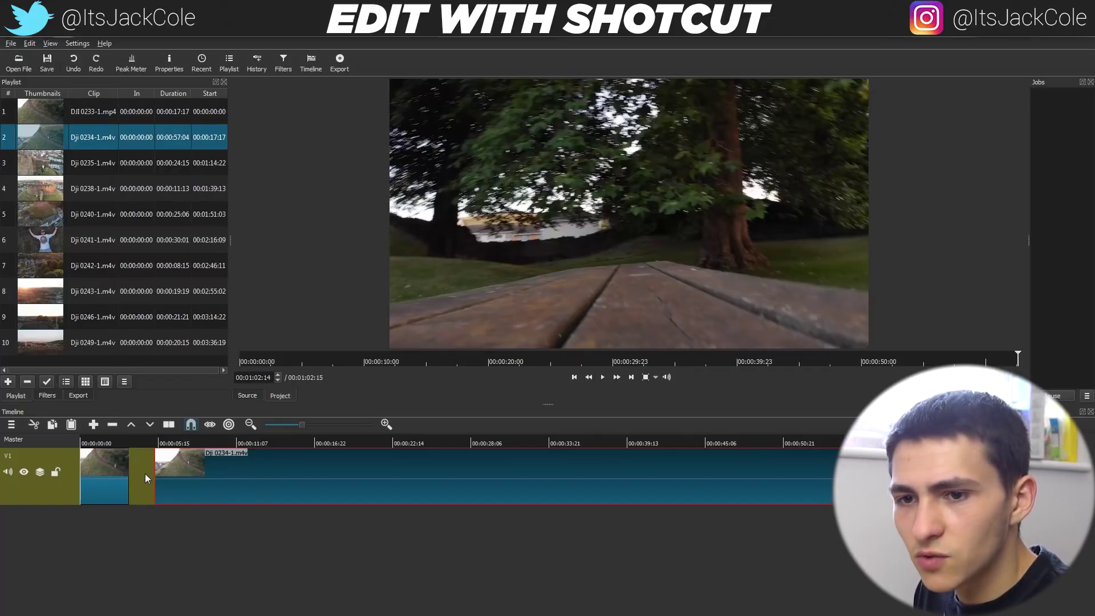
Split the Dji 0234-1.m4v clip at 00:00:15:11 and remove the part before the cut, leaving its space empty
{"action": "left_click", "coordinate": [244, 439]}
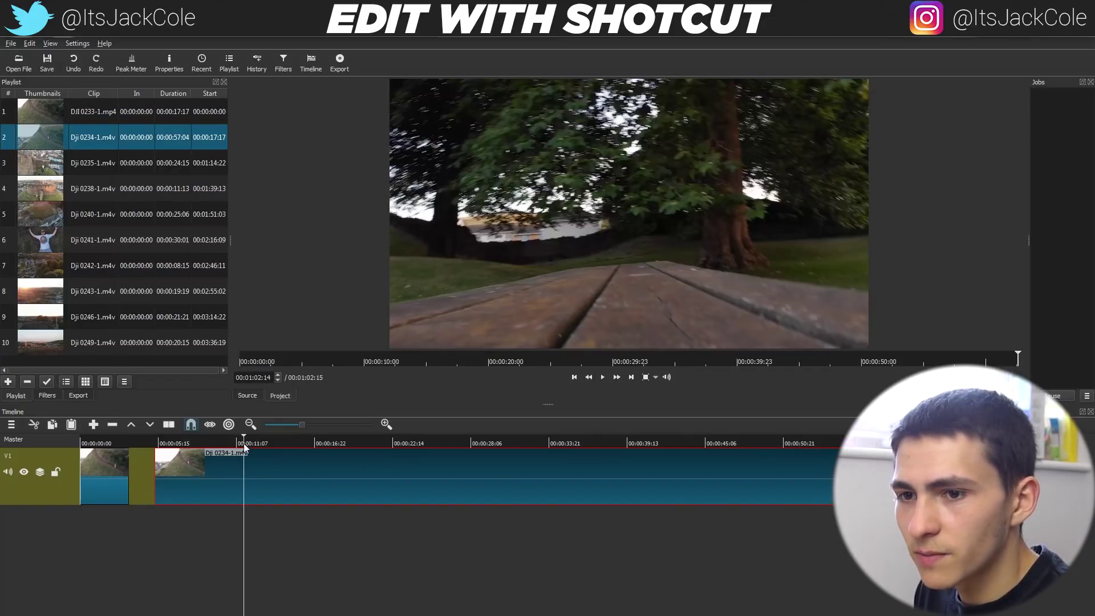
{"action": "left_click_drag", "start_coordinate": [244, 437], "coordinate": [293, 443]}
{"action": "key", "text": "s"}
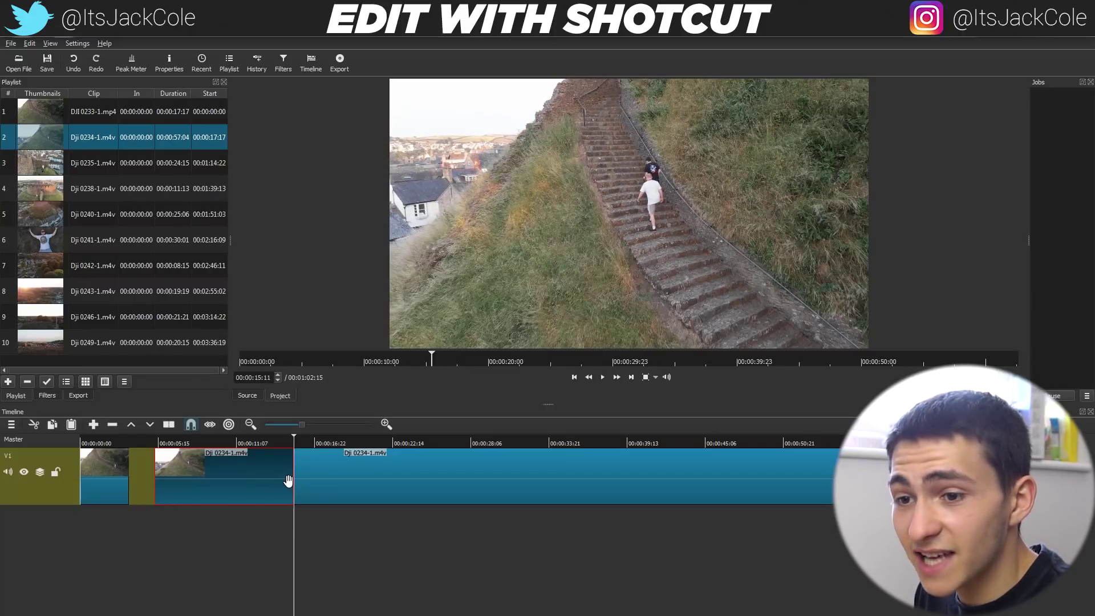
{"action": "key", "text": "Delete"}
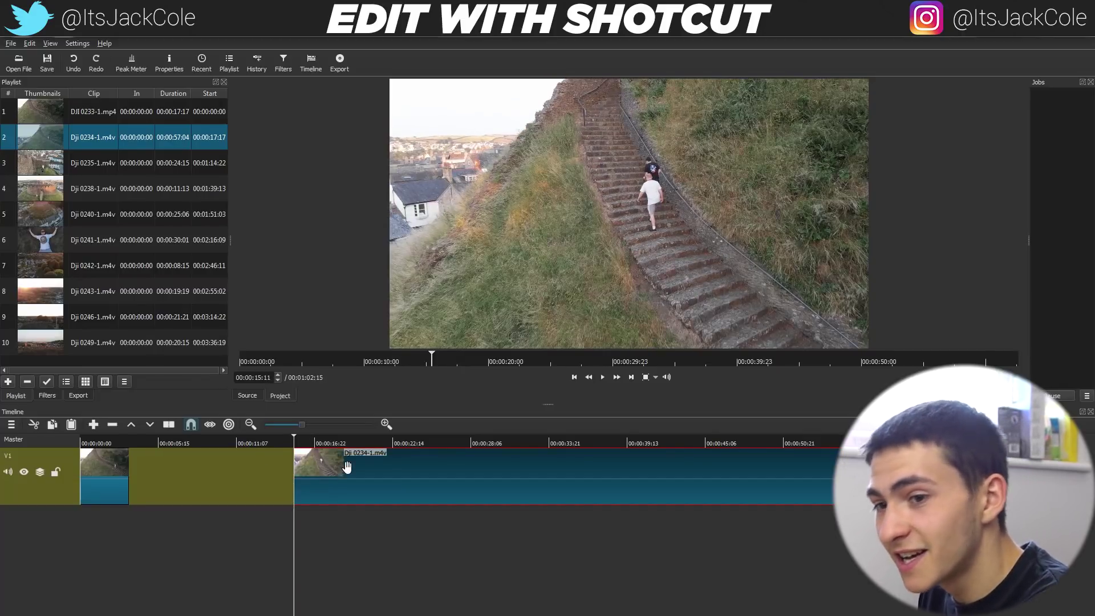
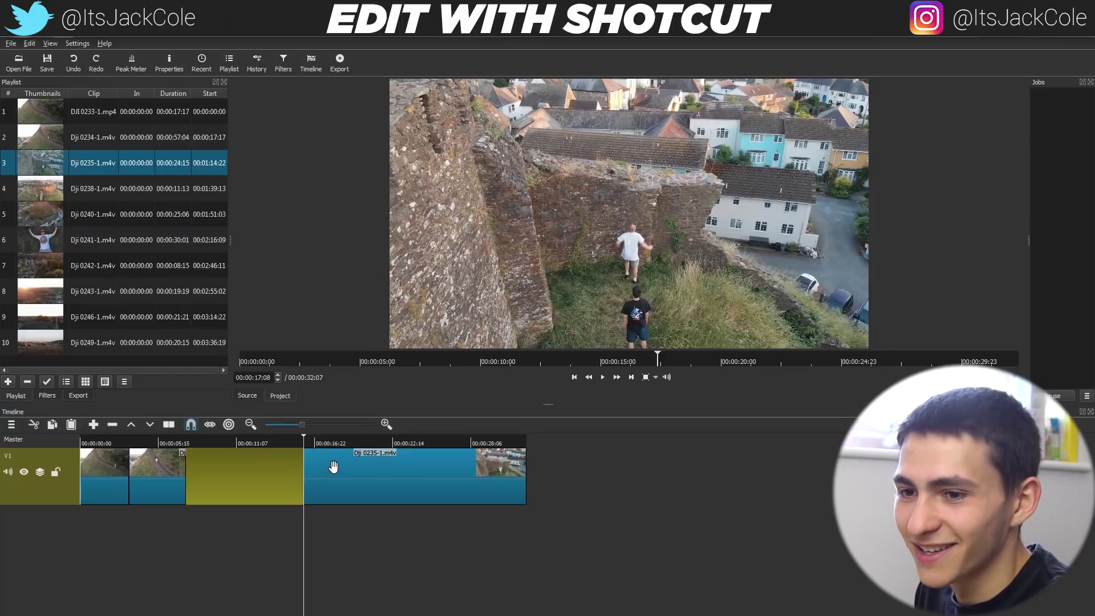
Play the Dji 0235-1.m4v clip on V1 and cut off its unwanted end
{"action": "left_click", "coordinate": [188, 443]}
{"action": "left_click", "coordinate": [608, 330]}
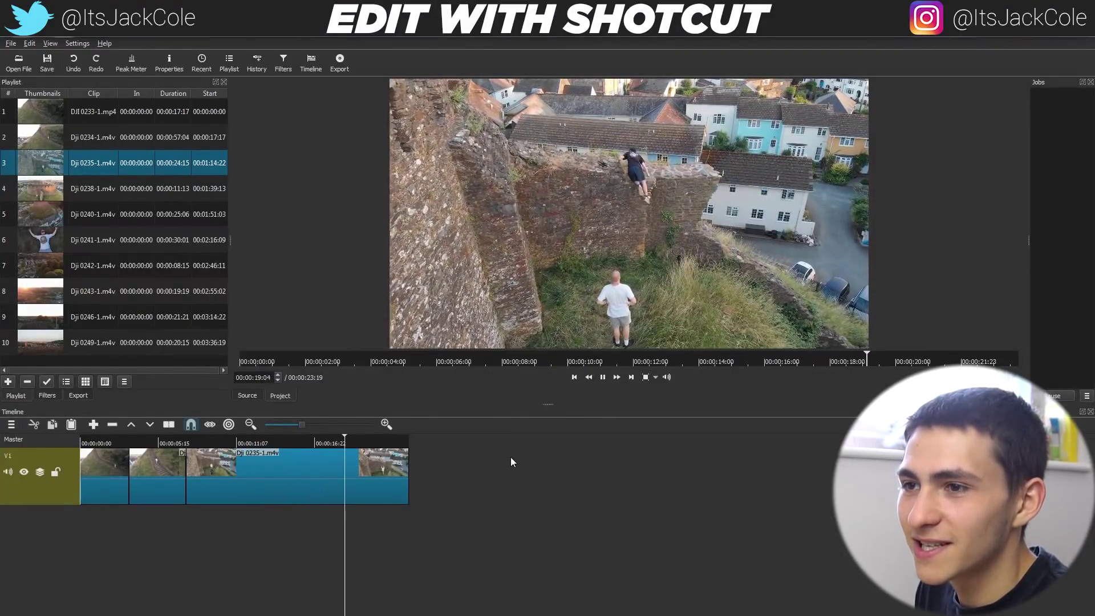
{"action": "key", "text": "space"}
{"action": "left_click", "coordinate": [398, 470]}
{"action": "key", "text": "Delete"}
Place the Dji 0238-1.m4v clip on V1 after the Dji 0235-1.m4v clip and split it to remove an unwanted part
{"action": "left_click_drag", "start_coordinate": [105, 187], "coordinate": [404, 497]}
{"action": "left_click_drag", "start_coordinate": [406, 443], "coordinate": [383, 480]}
{"action": "key", "text": "s"}
{"action": "key", "text": "Delete"}
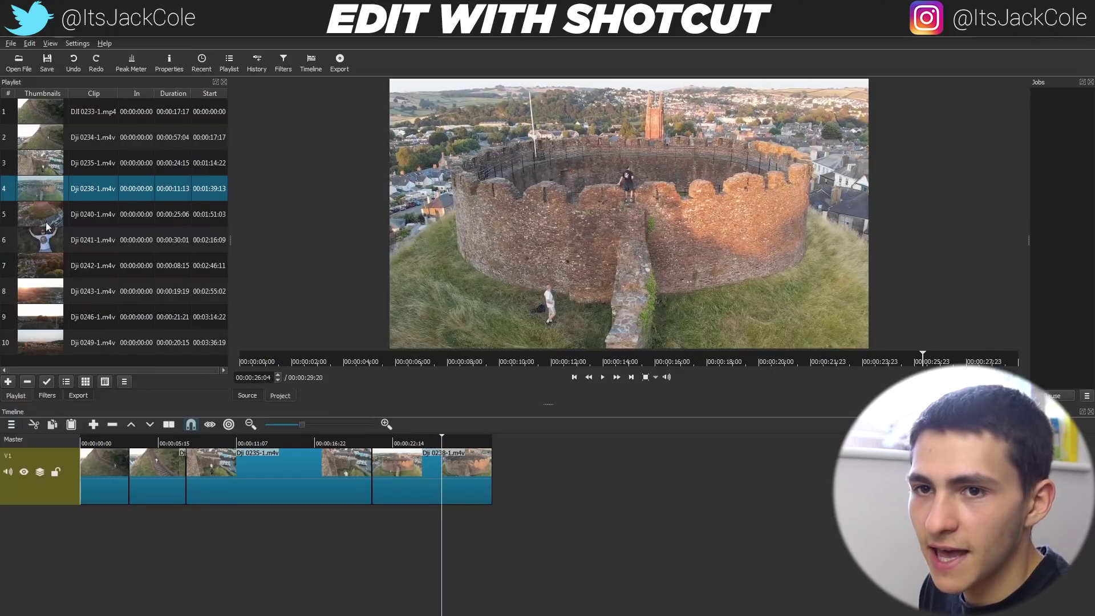
Add the Dji 0240-1.m4v clip to the end of V1 and cut away its start before 00:00:33:13, closing the gap
{"action": "left_click_drag", "start_coordinate": [137, 215], "coordinate": [182, 291]}
{"action": "left_click_drag", "start_coordinate": [548, 521], "coordinate": [565, 474]}
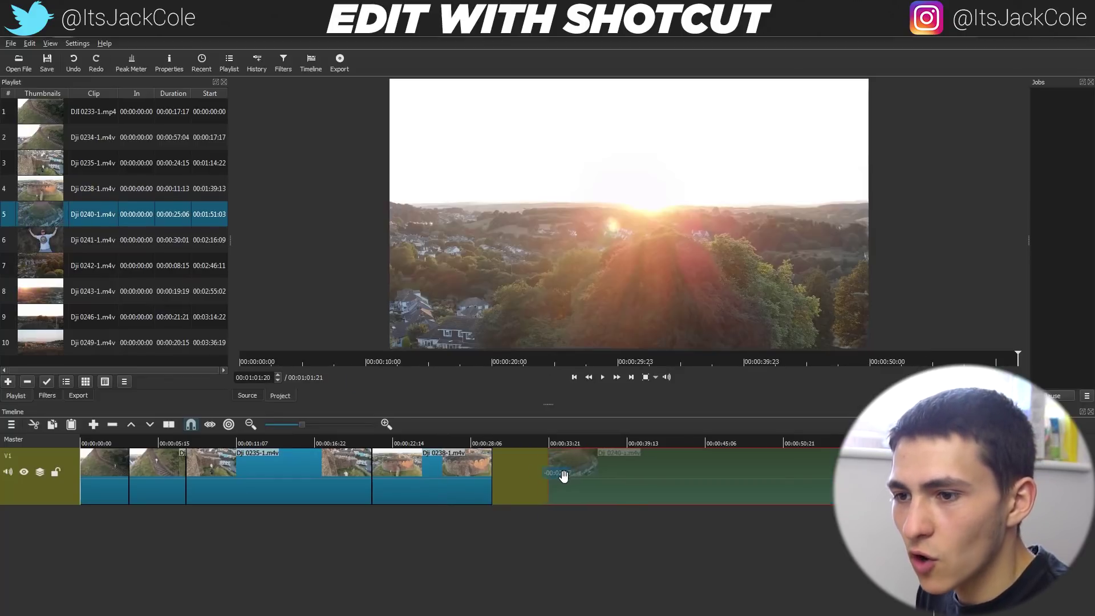
{"action": "left_click_drag", "start_coordinate": [501, 443], "coordinate": [544, 457]}
{"action": "key", "text": "s"}
{"action": "left_click", "coordinate": [517, 471]}
{"action": "key", "text": "z"}
{"action": "left_click_drag", "start_coordinate": [571, 472], "coordinate": [518, 473]}
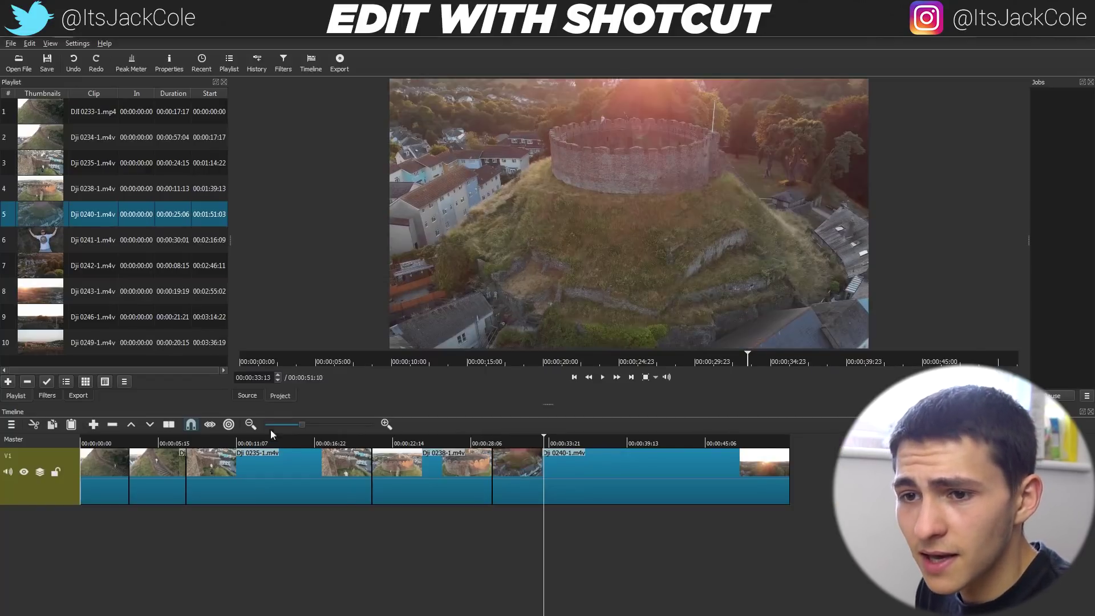
Place the Dji 0241-1.m4v clip on V1 after the Dji 0240-1.m4v clip, leaving a gap between them
{"action": "left_click", "coordinate": [23, 231]}
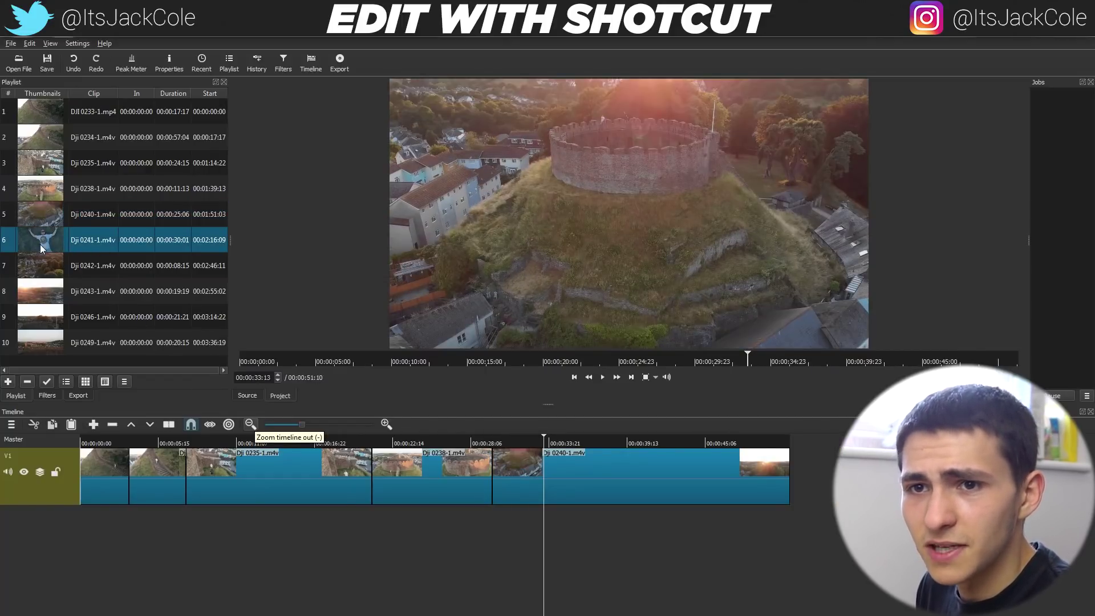
{"action": "left_click_drag", "start_coordinate": [42, 250], "coordinate": [816, 482]}
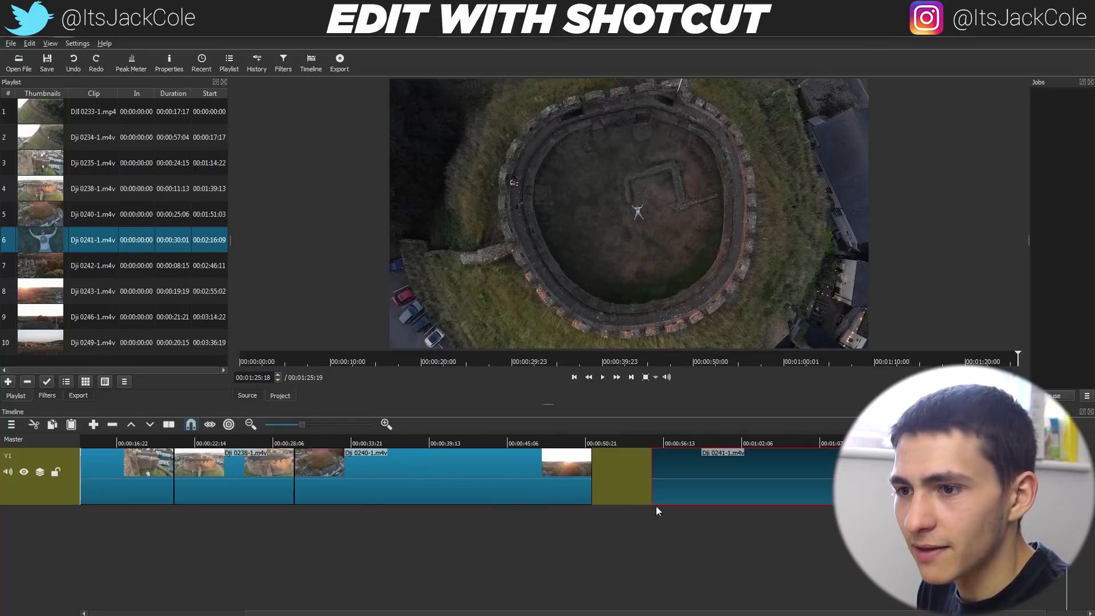
Play the Dji 0240-1.m4v clip, split it at 00:00:38:03 and remove the part after the cut
{"action": "left_click", "coordinate": [289, 520]}
{"action": "key", "text": "space"}
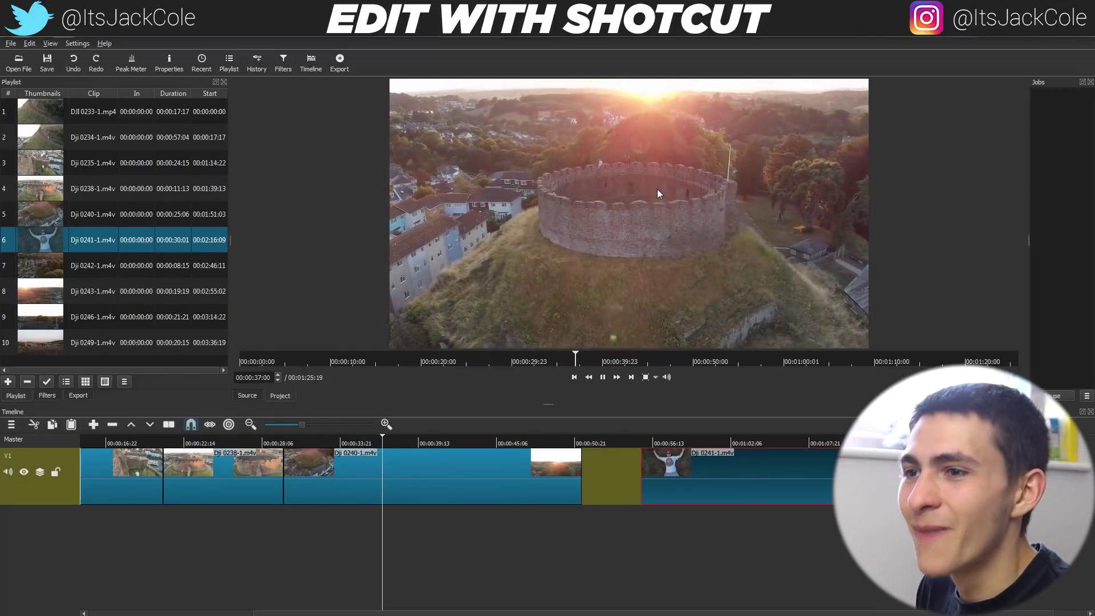
{"action": "key", "text": "space"}
{"action": "left_click", "coordinate": [420, 463]}
{"action": "key", "text": "s"}
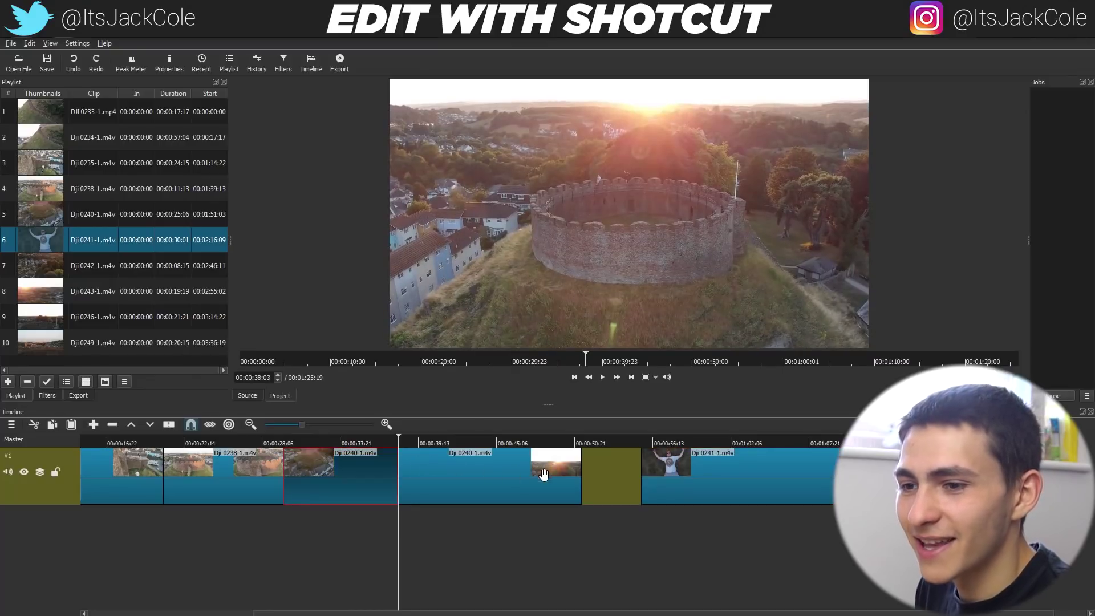
{"action": "left_click", "coordinate": [543, 474]}
{"action": "key", "text": "Delete"}
Move the Dji 0241-1.m4v clip against the Dji 0240-1.m4v clip and cut away its start before 00:00:44:09, leaving no gap
{"action": "left_click_drag", "start_coordinate": [677, 473], "coordinate": [359, 477]}
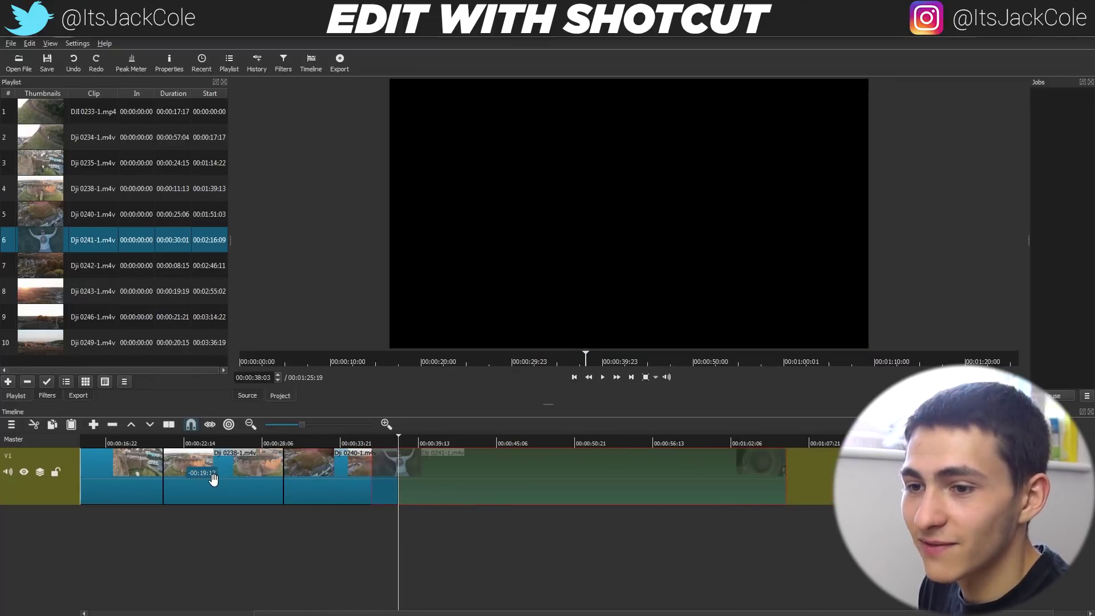
{"action": "right_click", "coordinate": [640, 484]}
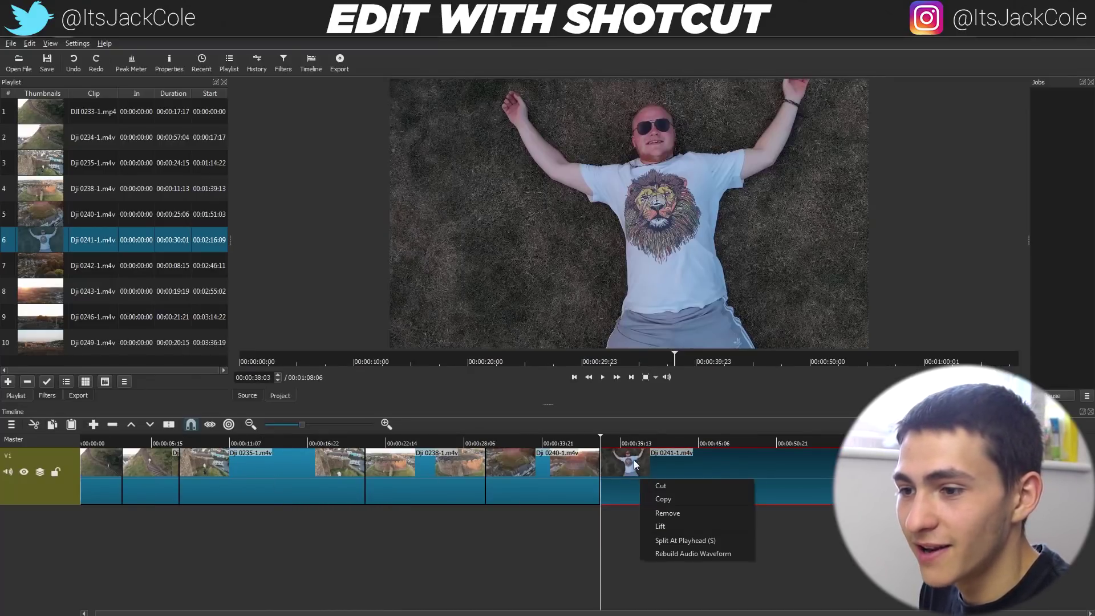
{"action": "left_click", "coordinate": [626, 455]}
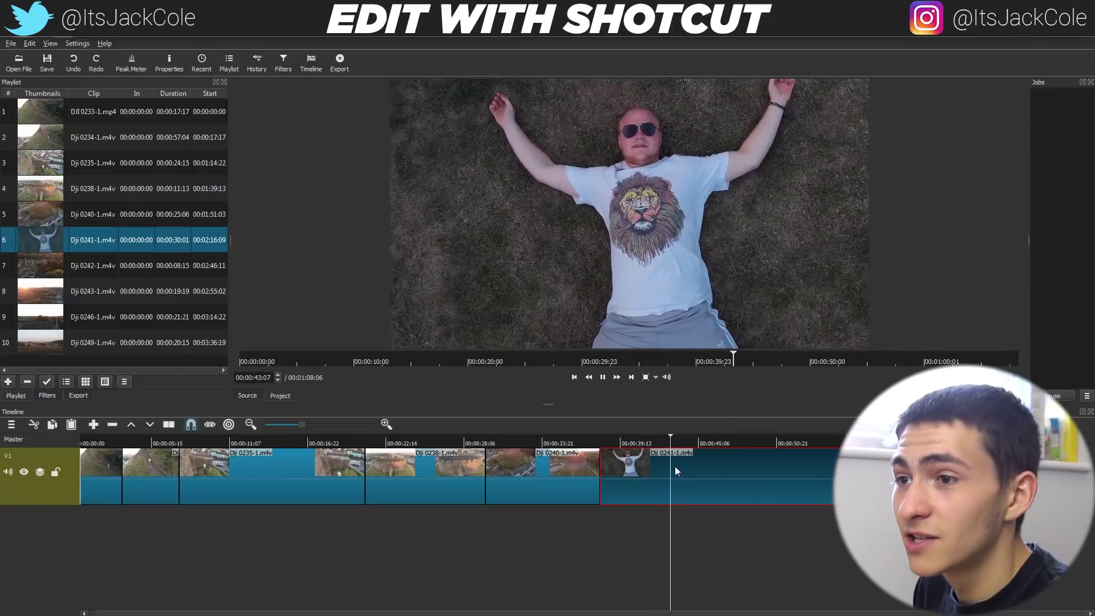
{"action": "key", "text": "space"}
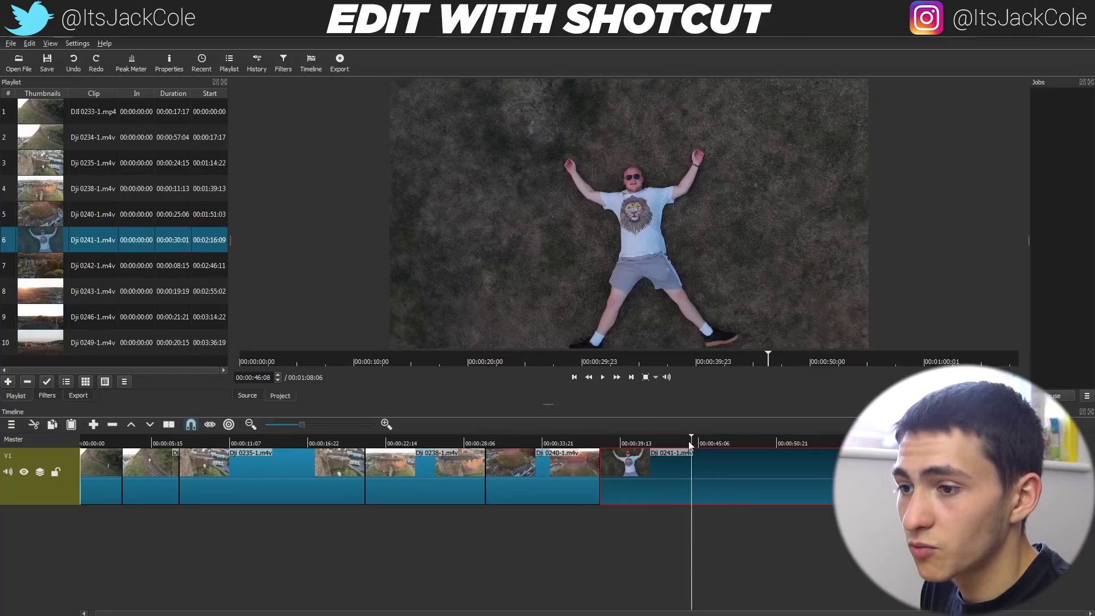
{"action": "left_click_drag", "start_coordinate": [673, 469], "coordinate": [587, 487]}
Place the Dji 0242-1.m4v clip on V1 directly after the Dji 0241-1.m4v clip
{"action": "left_click", "coordinate": [66, 270]}
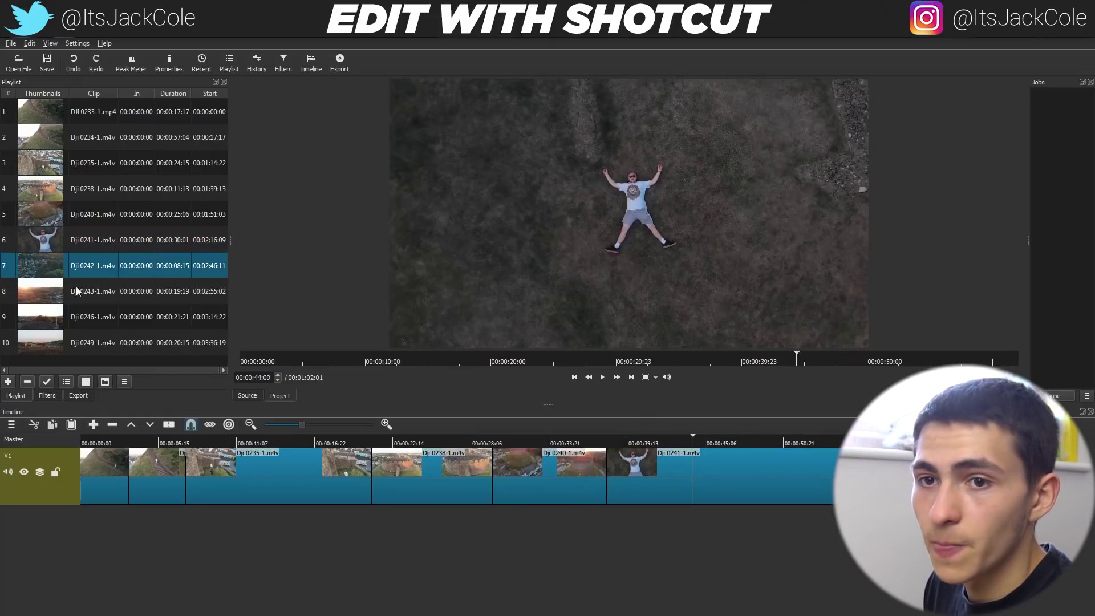
{"action": "left_click_drag", "start_coordinate": [813, 547], "coordinate": [769, 463]}
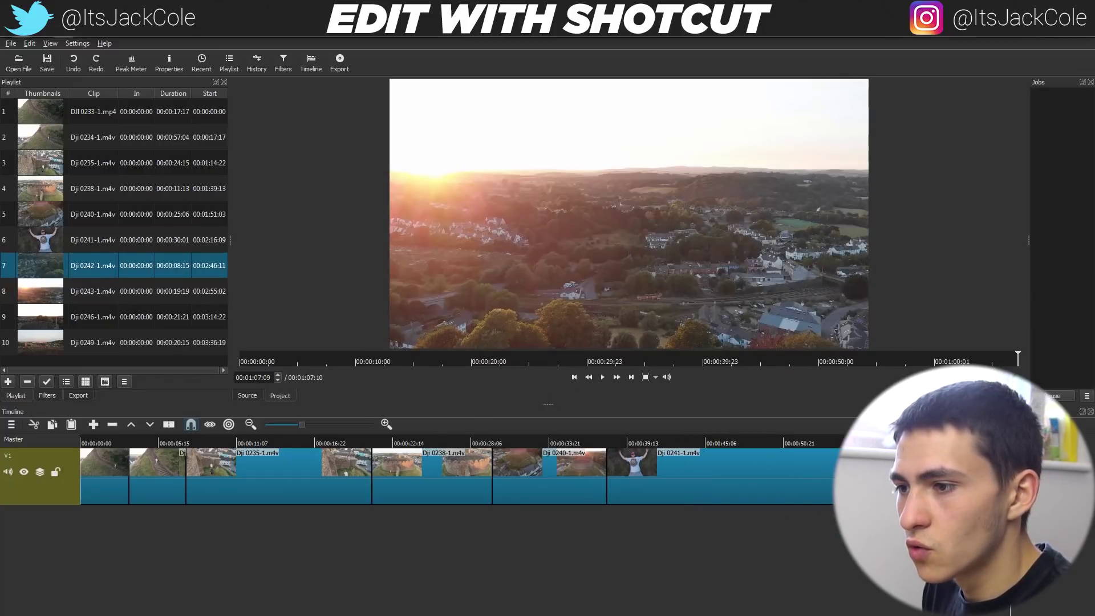
Play the Dji 0242-1.m4v clip, remove its start up to 00:01:01:23 without a gap and shorten its end to 00:01:03:07
{"action": "key", "text": "space"}
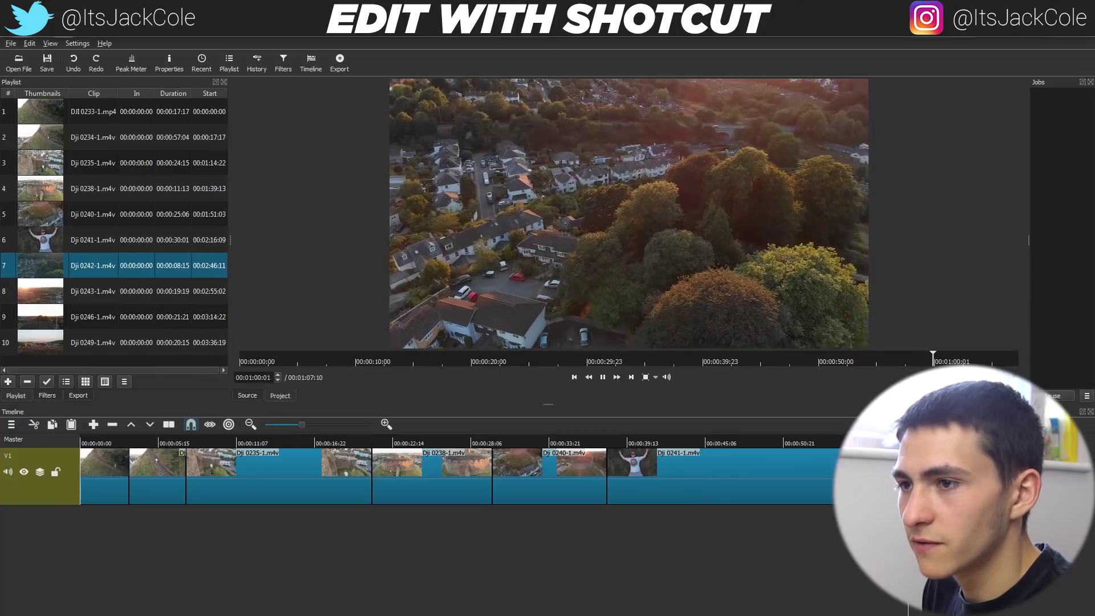
{"action": "key", "text": "space"}
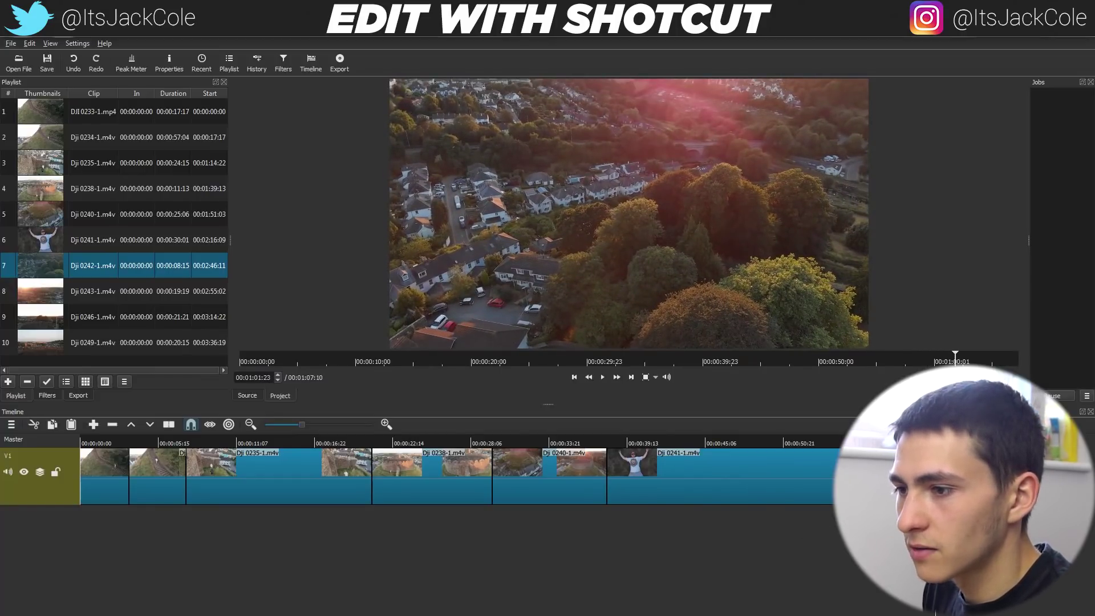
{"action": "key", "text": "x"}
{"action": "key", "text": "space"}
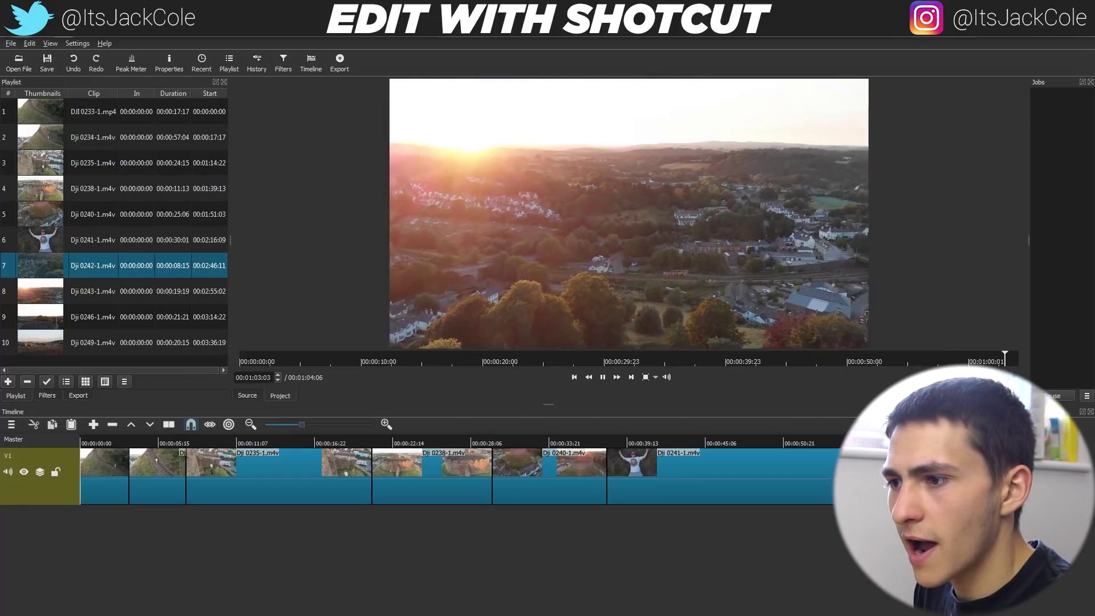
{"action": "key", "text": "space"}
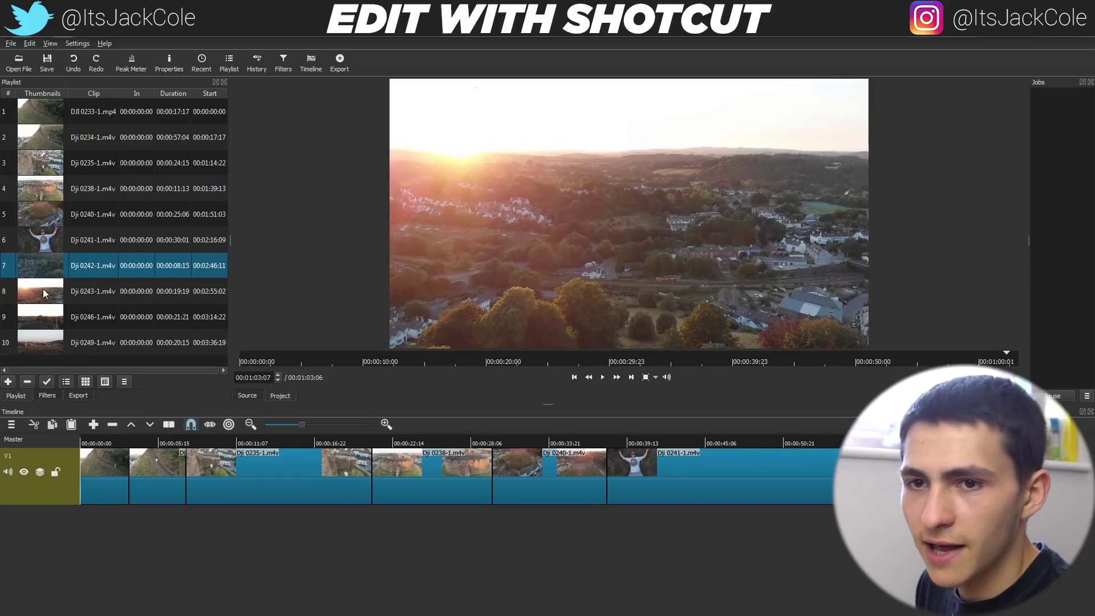
Add the Dji 0243-1.m4v clip to V1 directly after the Dji 0242-1.m4v clip
{"action": "left_click", "coordinate": [57, 299]}
{"action": "key", "text": "a"}
{"action": "left_click_drag", "start_coordinate": [833, 493], "coordinate": [803, 485]}
Play the Dji 0243-1.m4v clip and remove its start up to 00:01:10:12, closing the gap
{"action": "left_click", "coordinate": [783, 446]}
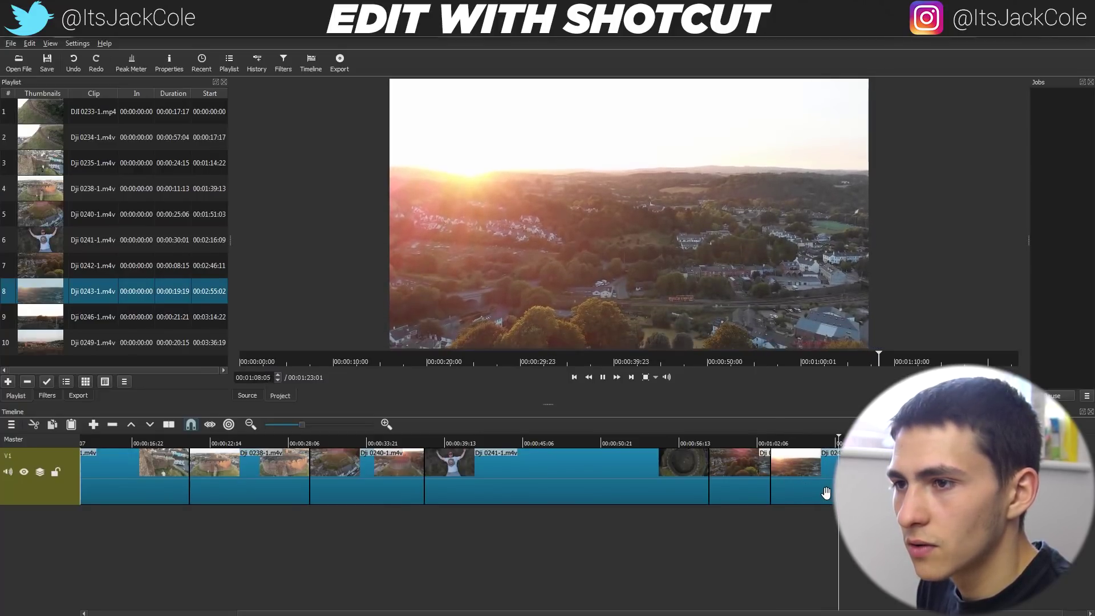
{"action": "key", "text": "space"}
{"action": "left_click", "coordinate": [806, 488]}
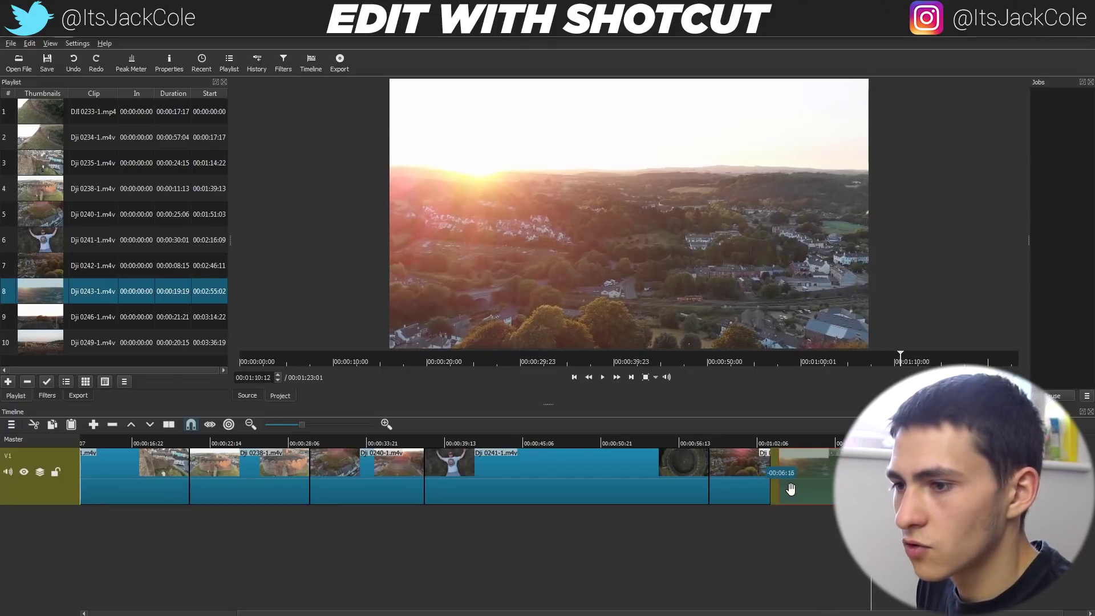
{"action": "key", "text": "x"}
Play the shortened Dji 0243-1.m4v clip and remove everything in it after 00:01:07:12
{"action": "key", "text": "space"}
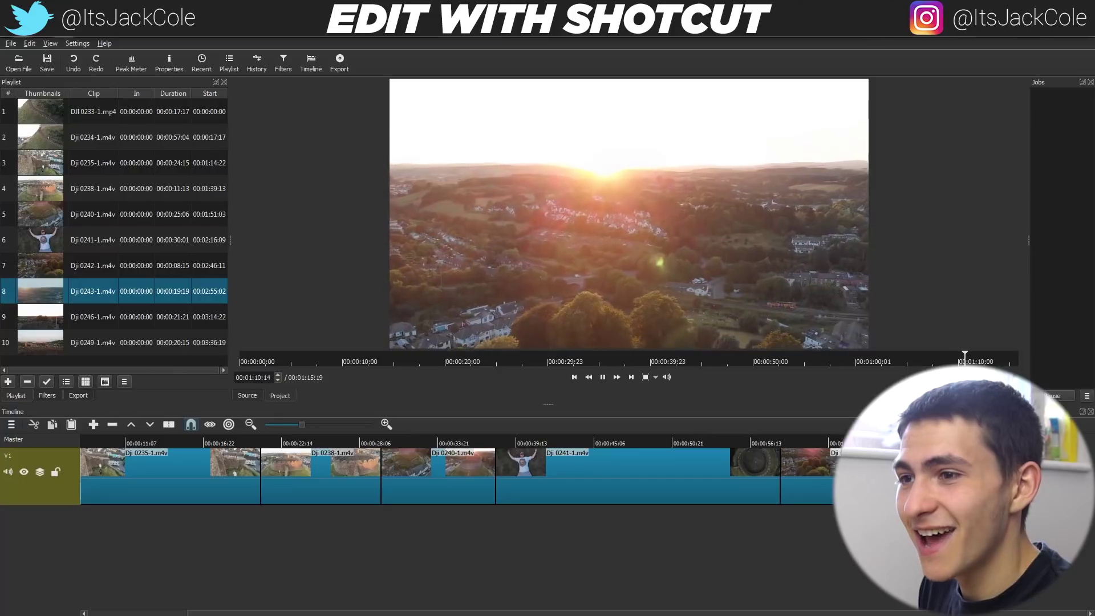
{"action": "key", "text": "space"}
{"action": "left_click_drag", "start_coordinate": [892, 443], "coordinate": [901, 443]}
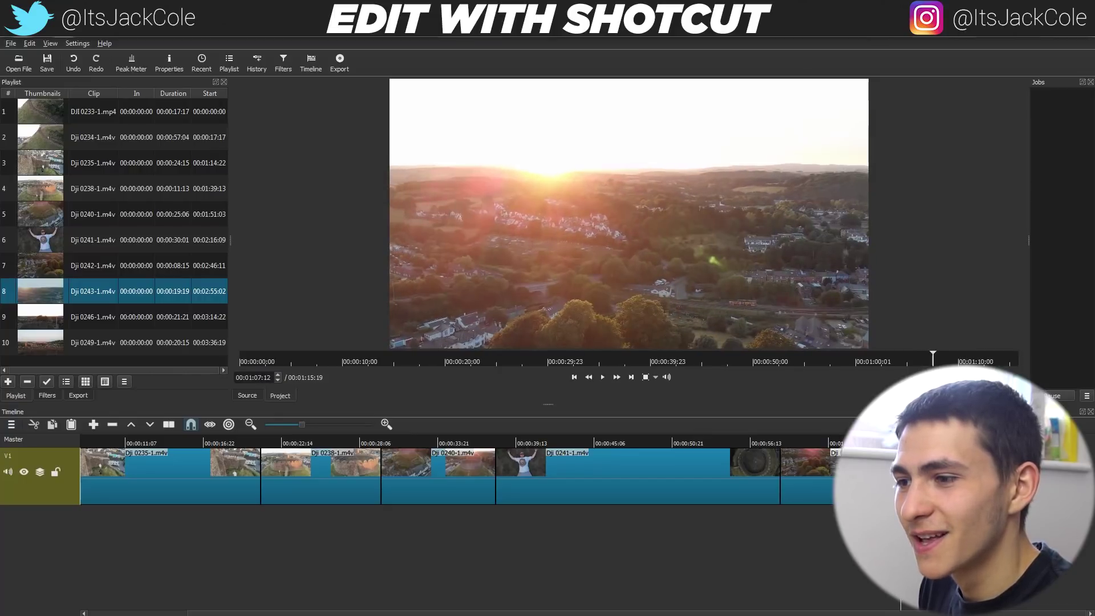
{"action": "key", "text": "Delete"}
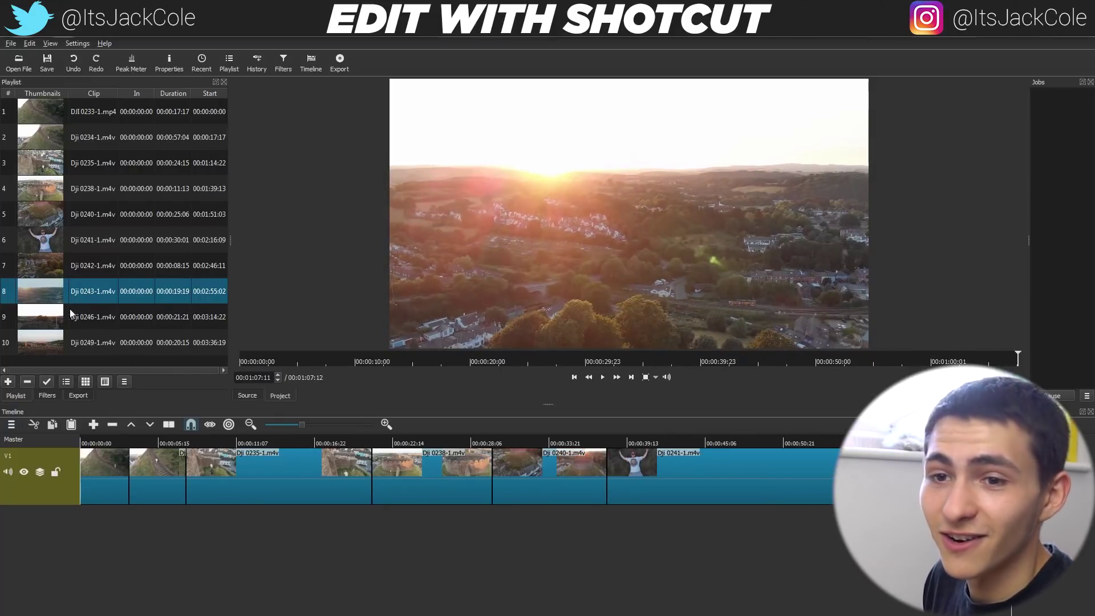
Place the Dji 0246-1.m4v clip on V1 directly against the end of the Dji 0243-1.m4v clip
{"action": "left_click", "coordinate": [74, 314]}
{"action": "left_click_drag", "start_coordinate": [74, 316], "coordinate": [1037, 476]}
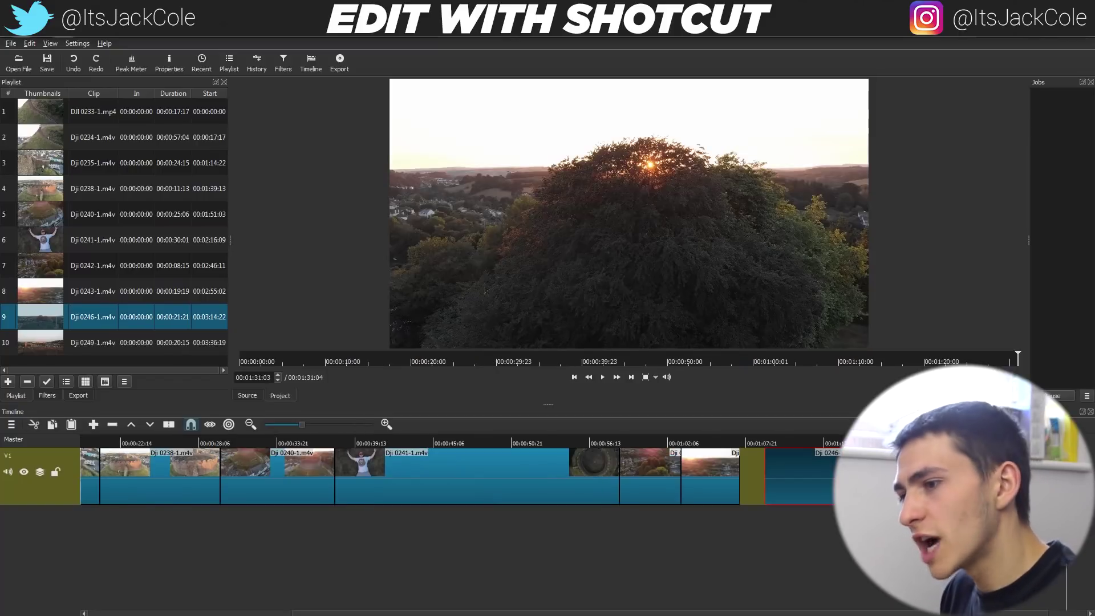
{"action": "mouse_move", "coordinate": [786, 460]}
{"action": "left_mouse_down"}
{"action": "mouse_move", "coordinate": [761, 460]}
{"action": "mouse_move", "coordinate": [756, 439]}
{"action": "mouse_move", "coordinate": [780, 445]}
{"action": "left_mouse_up"}
Play the Dji 0246-1.m4v clip, split it and remove the part before the cut, closing the gap
{"action": "key", "text": "space"}
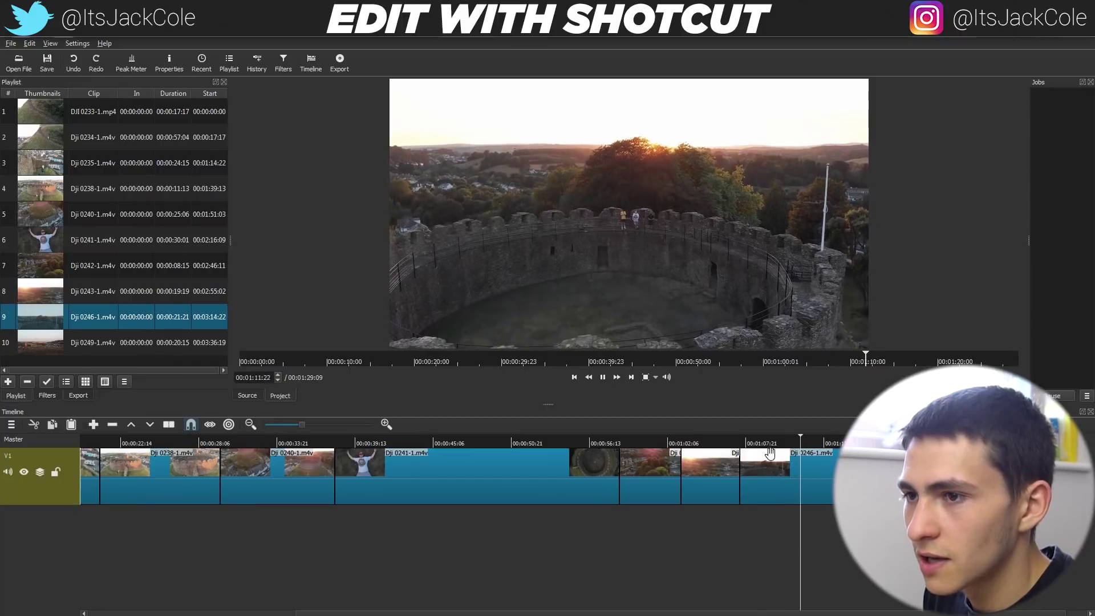
{"action": "key", "text": "space"}
{"action": "left_click_drag", "start_coordinate": [809, 437], "coordinate": [798, 439]}
{"action": "key", "text": "s"}
{"action": "left_click", "coordinate": [784, 479]}
{"action": "key", "text": "Delete"}
{"action": "left_click_drag", "start_coordinate": [821, 474], "coordinate": [731, 484]}
Trim the Dji 0246-1.m4v clip's start further to 00:01:11:22, close the gap and shorten its end to 00:01:16:18
{"action": "left_click_drag", "start_coordinate": [785, 437], "coordinate": [771, 438]}
{"action": "key", "text": "space"}
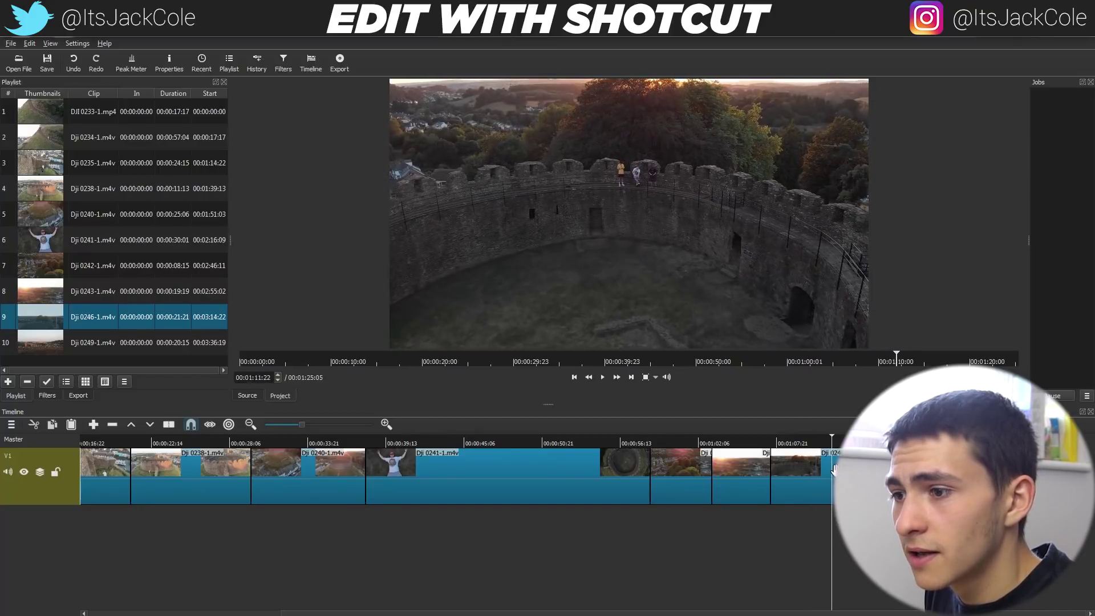
{"action": "left_click_drag", "start_coordinate": [812, 470], "coordinate": [752, 486]}
{"action": "key", "text": "space"}
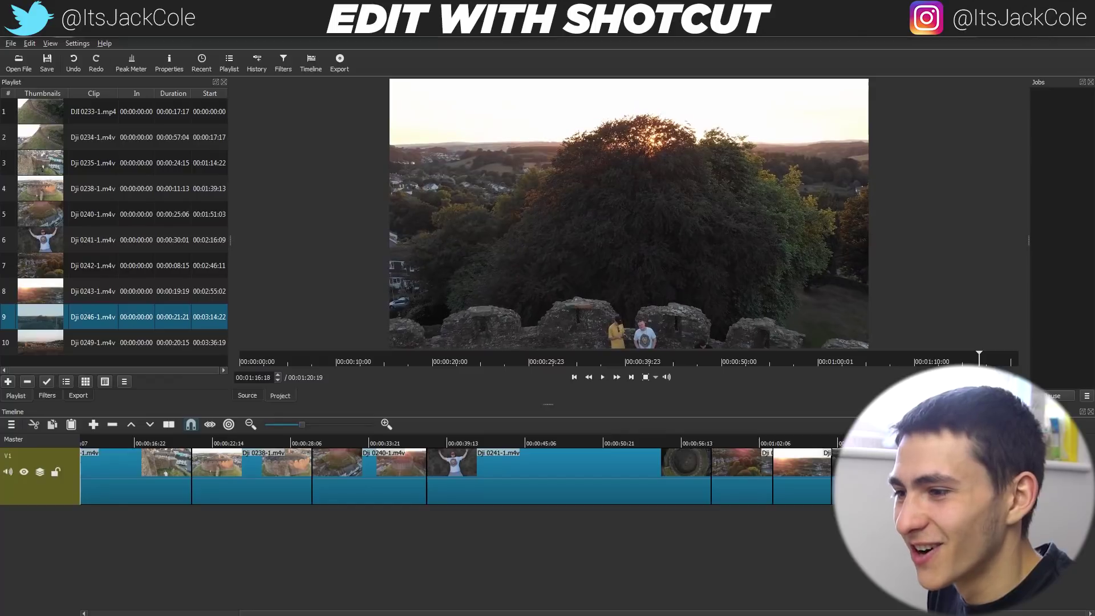
Place the Dji 0249-1.m4v clip on V1 directly after the Dji 0246-1.m4v clip
{"action": "left_click_drag", "start_coordinate": [43, 340], "coordinate": [508, 429]}
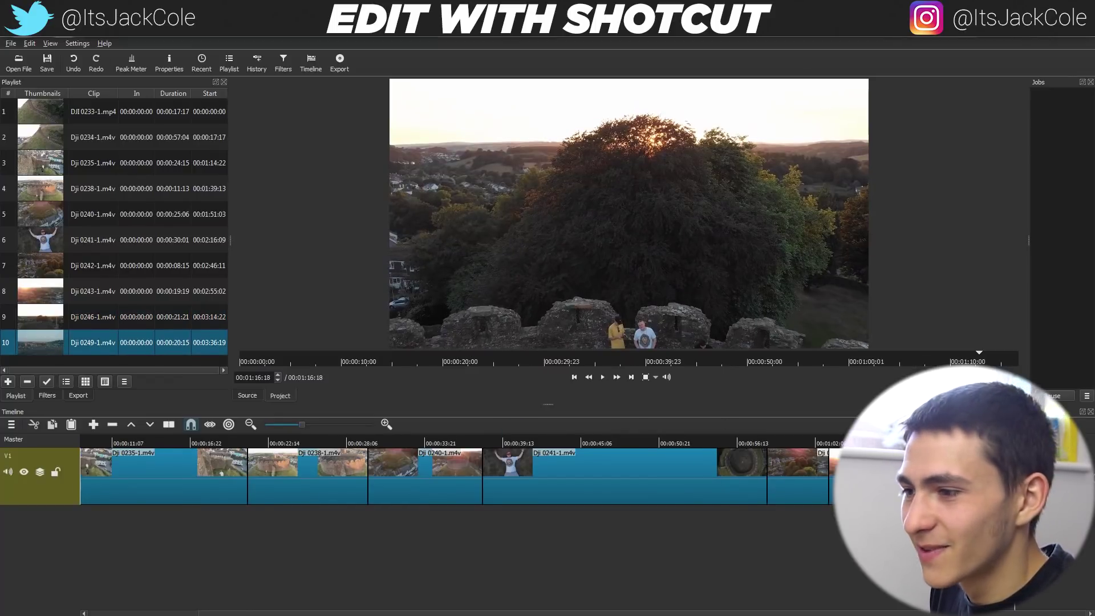
{"action": "left_click_drag", "start_coordinate": [970, 468], "coordinate": [1018, 473]}
Play the Dji 0249-1.m4v clip and remove its start up to 00:01:23:18, leaving no gap
{"action": "left_click", "coordinate": [783, 439]}
{"action": "key", "text": "space"}
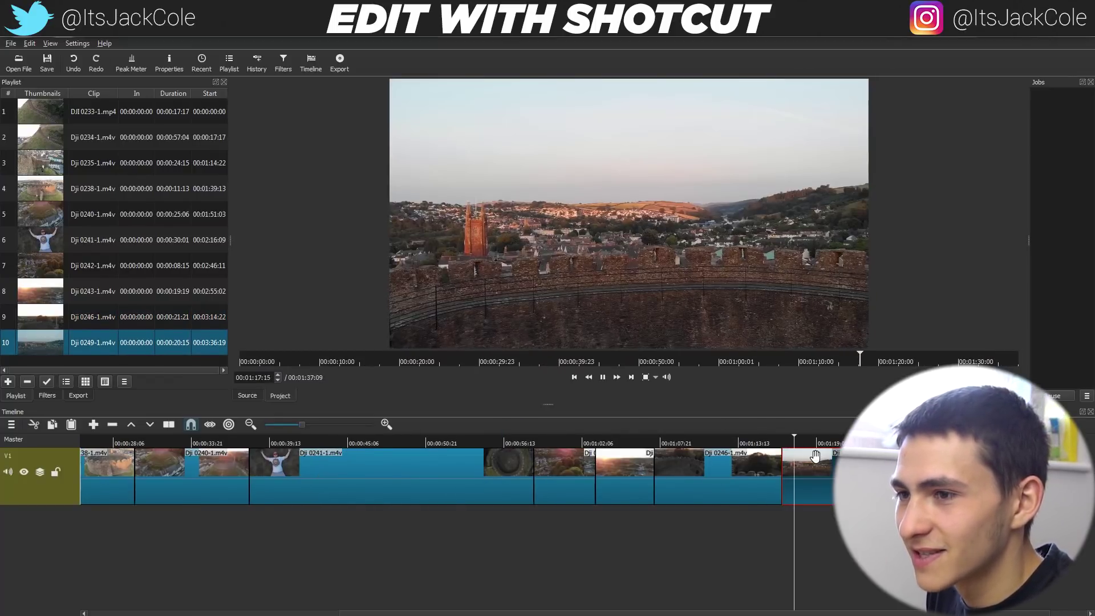
{"action": "key", "text": "space"}
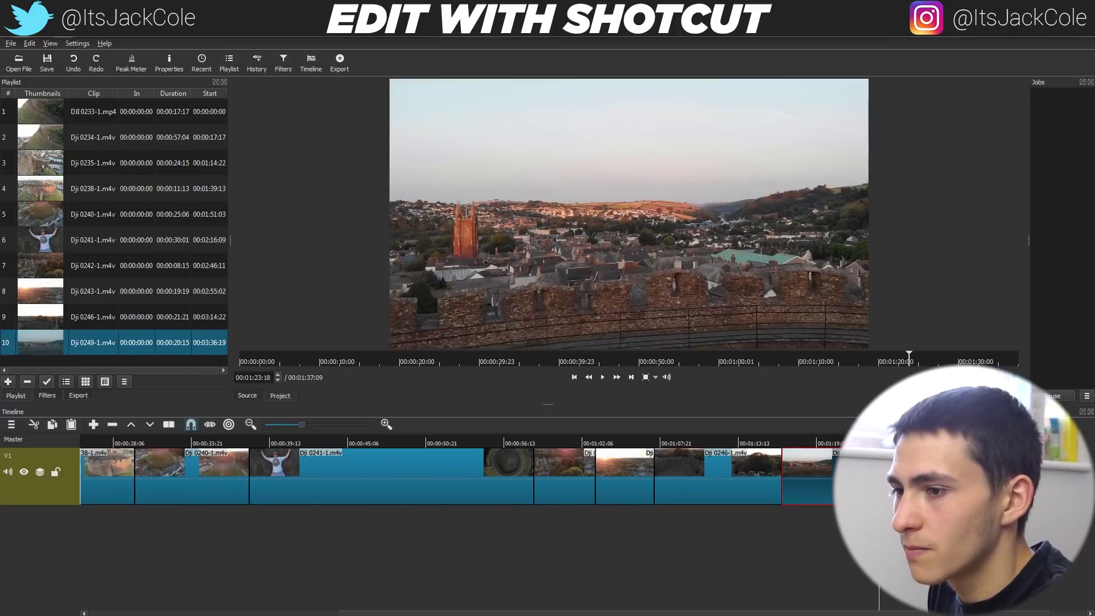
{"action": "left_click", "coordinate": [815, 481]}
{"action": "key", "text": "x"}
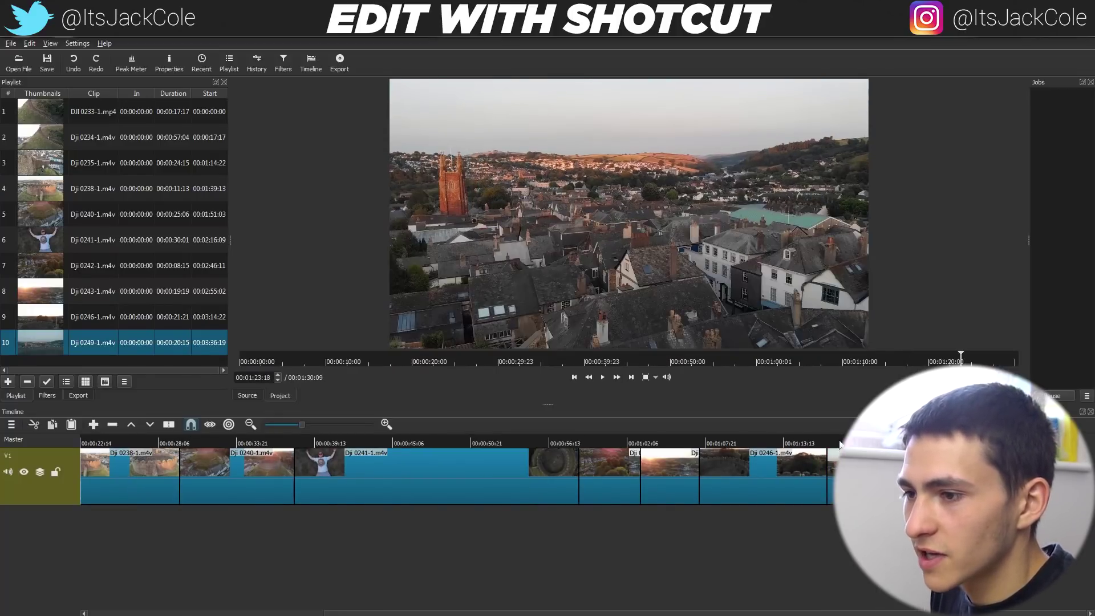
Play the shortened Dji 0249-1.m4v clip and trim its end to about 00:01:22:03
{"action": "left_click", "coordinate": [842, 443]}
{"action": "key", "text": "space"}
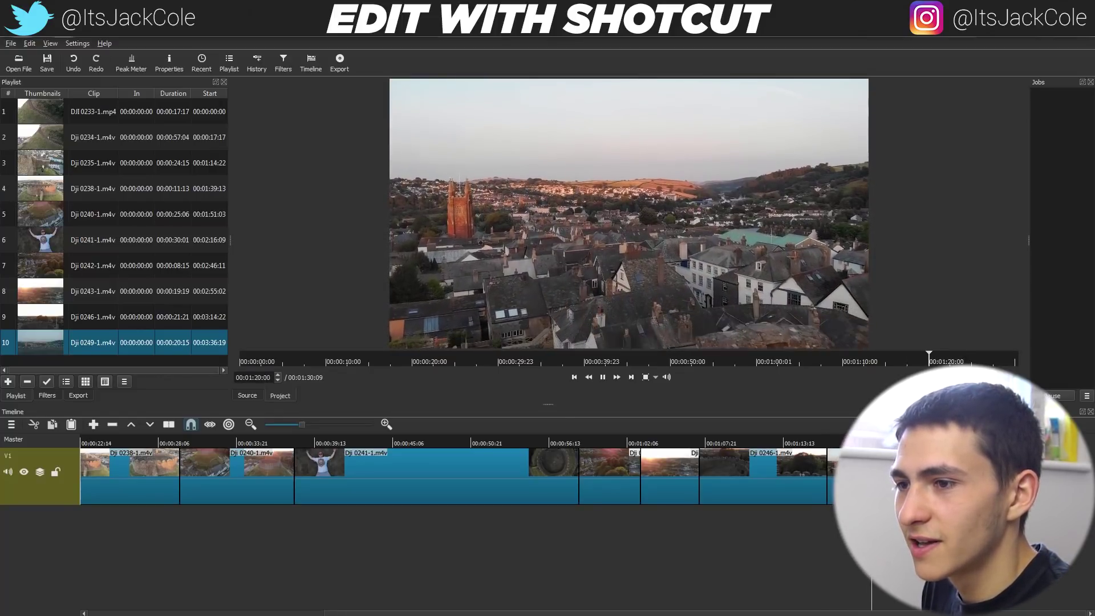
{"action": "key", "text": "space"}
{"action": "key", "text": "o"}
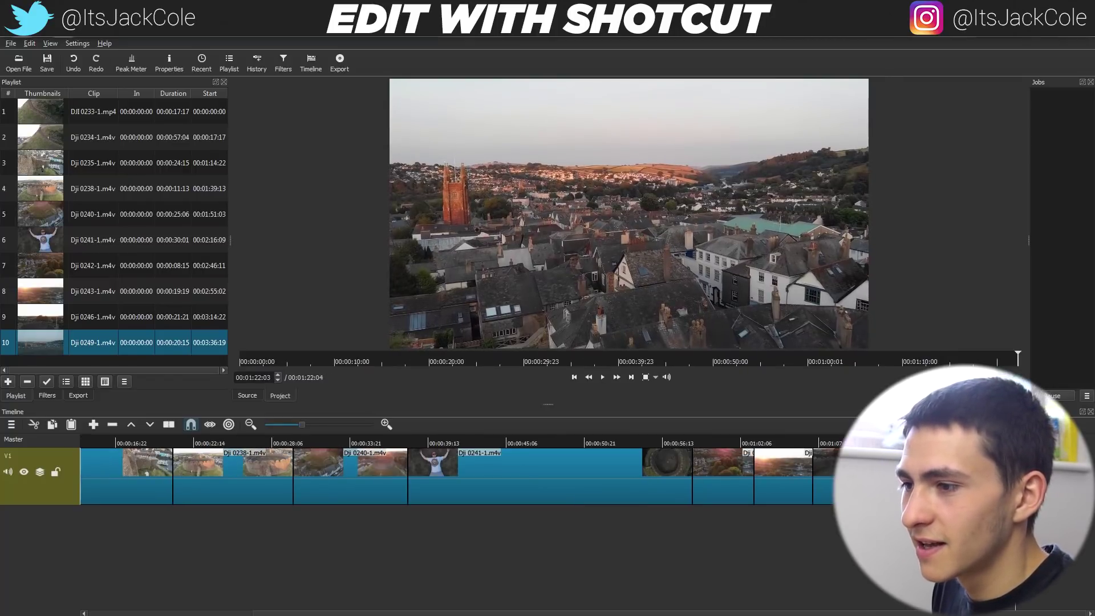
Return the playhead to the first clip on V1, near the start of the timeline at 00:00:01:04
{"action": "key", "text": "alt+Left"}
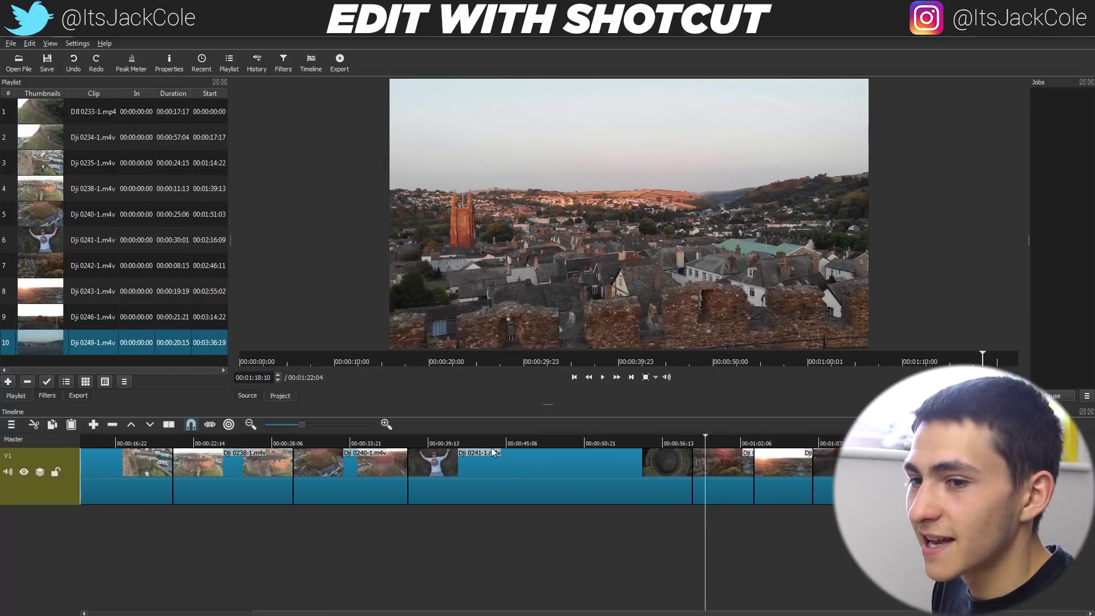
{"action": "key", "text": "Home"}
{"action": "left_click", "coordinate": [108, 443]}
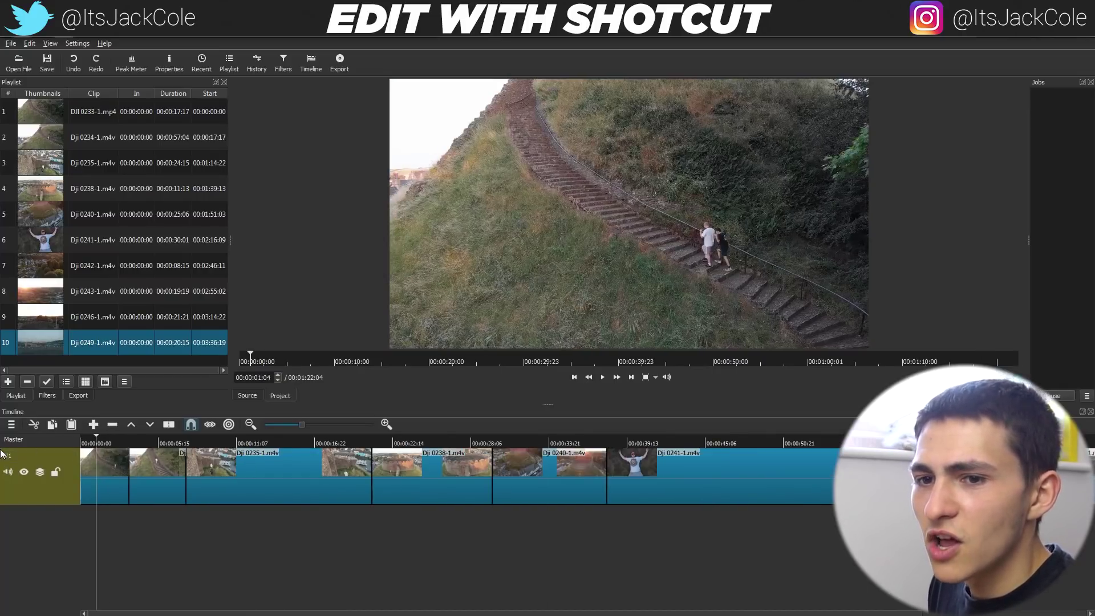
Select the first clip on V1, DJI 0233-1.mp4, and add a Color Grading filter to it
{"action": "left_click", "coordinate": [376, 547]}
{"action": "left_click", "coordinate": [81, 517]}
{"action": "left_click", "coordinate": [103, 474]}
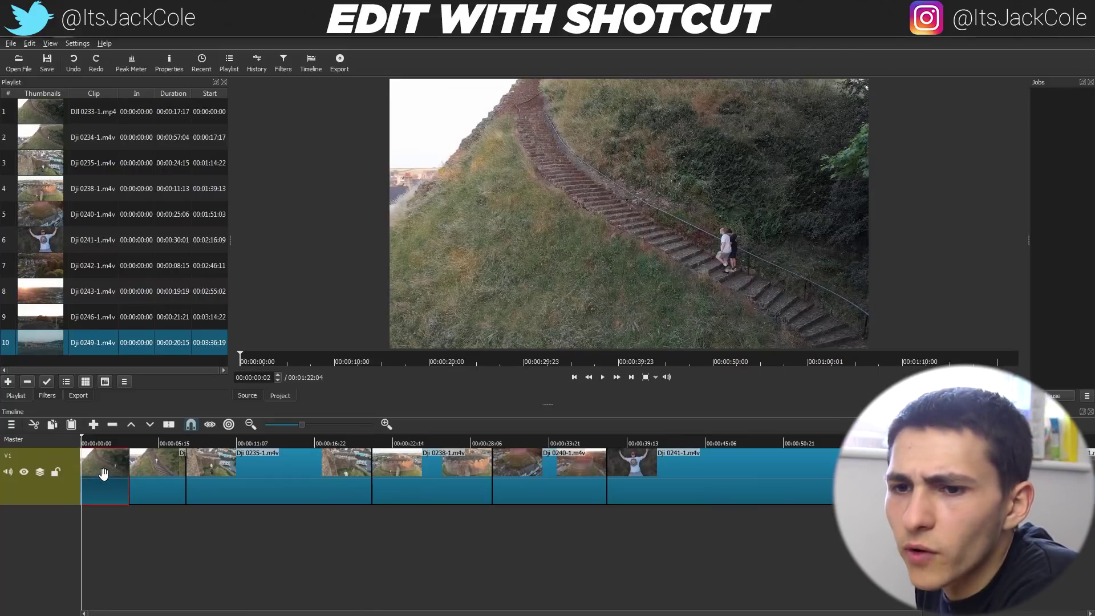
{"action": "left_click", "coordinate": [46, 396]}
{"action": "left_click", "coordinate": [14, 191]}
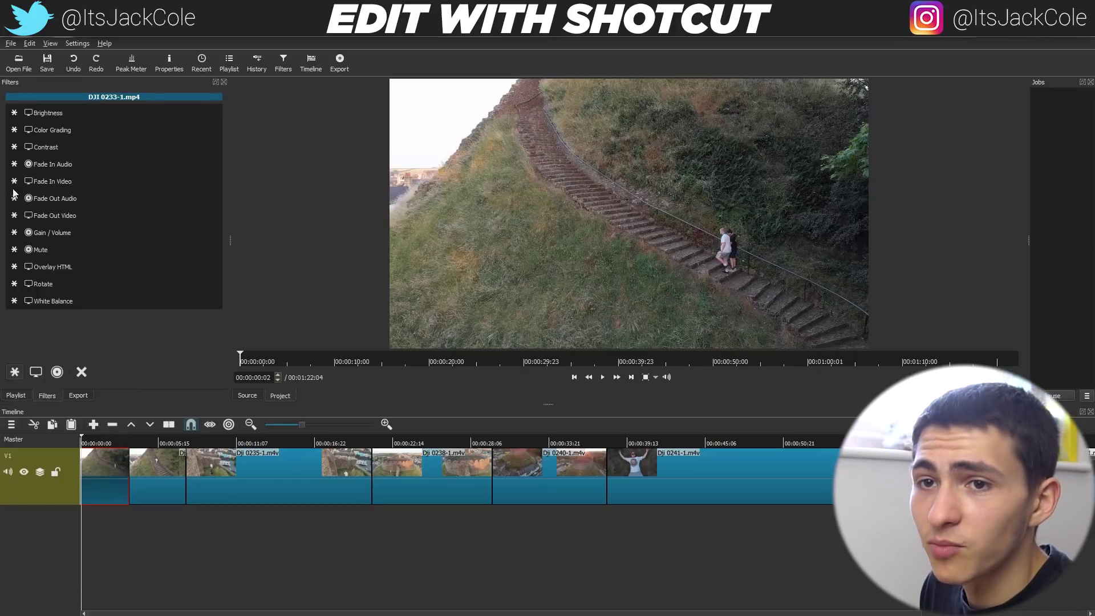
{"action": "left_click", "coordinate": [70, 129]}
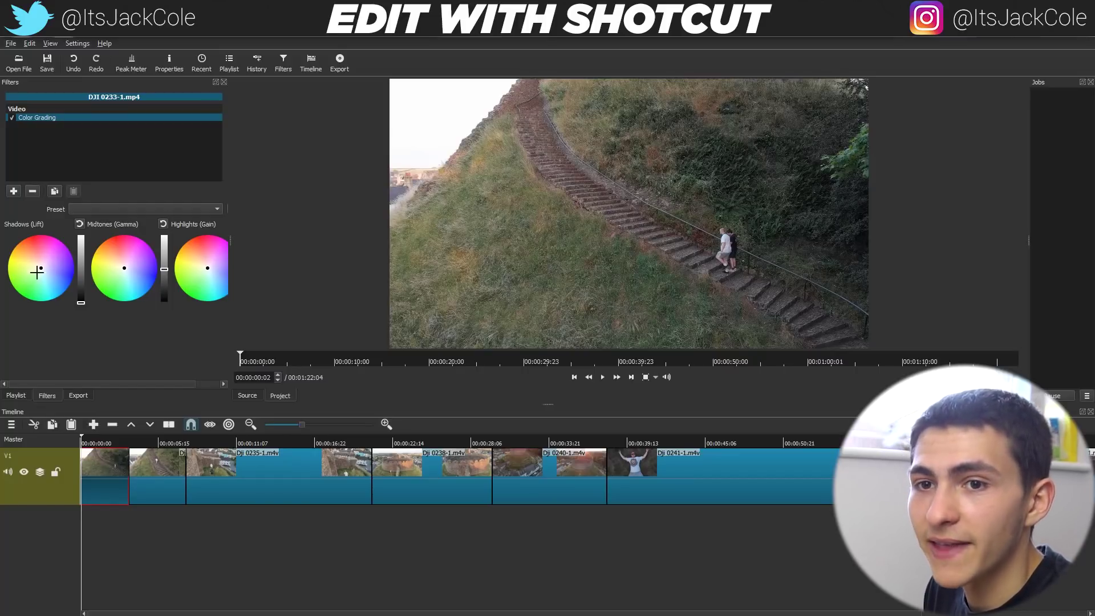
Try out blue and green tints in the shadows and a slight green-cyan tint in the midtones of the first clip
{"action": "left_click_drag", "start_coordinate": [30, 270], "coordinate": [25, 279]}
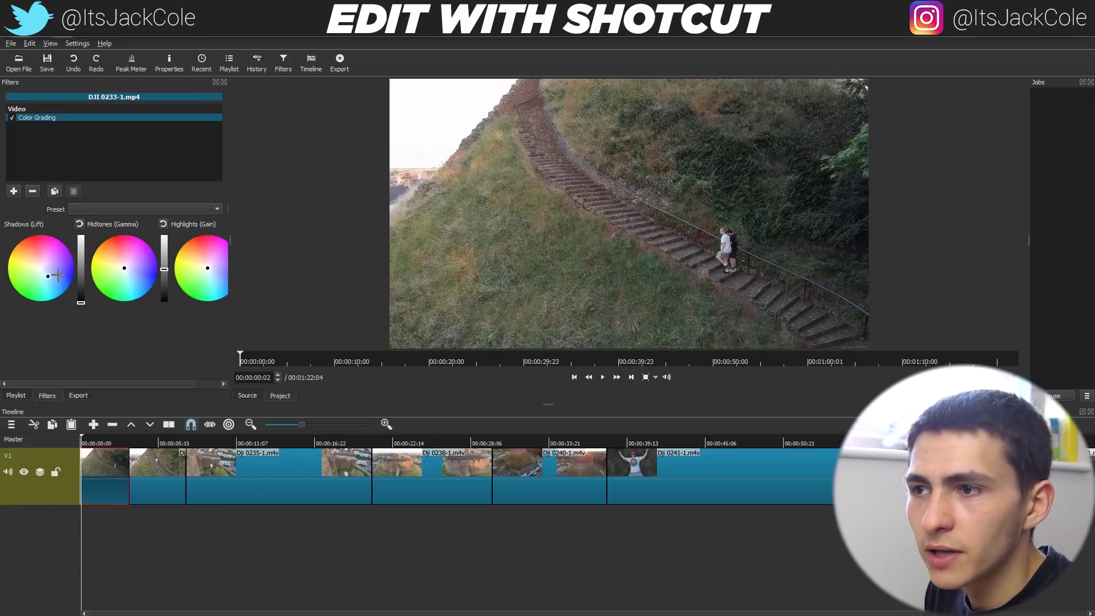
{"action": "left_click_drag", "start_coordinate": [39, 272], "coordinate": [70, 270]}
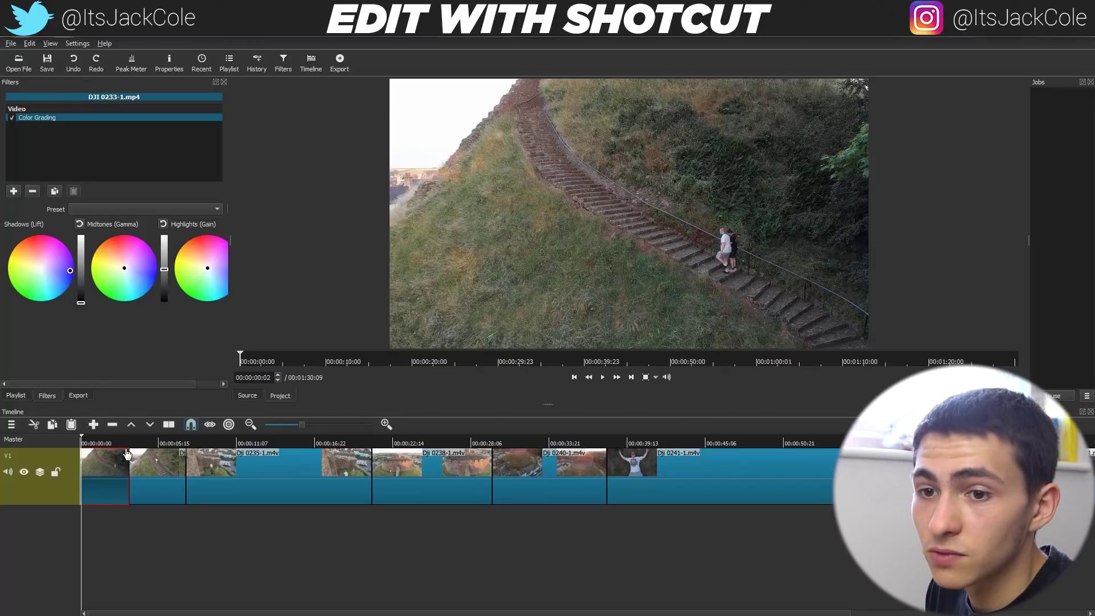
{"action": "left_click", "coordinate": [94, 440]}
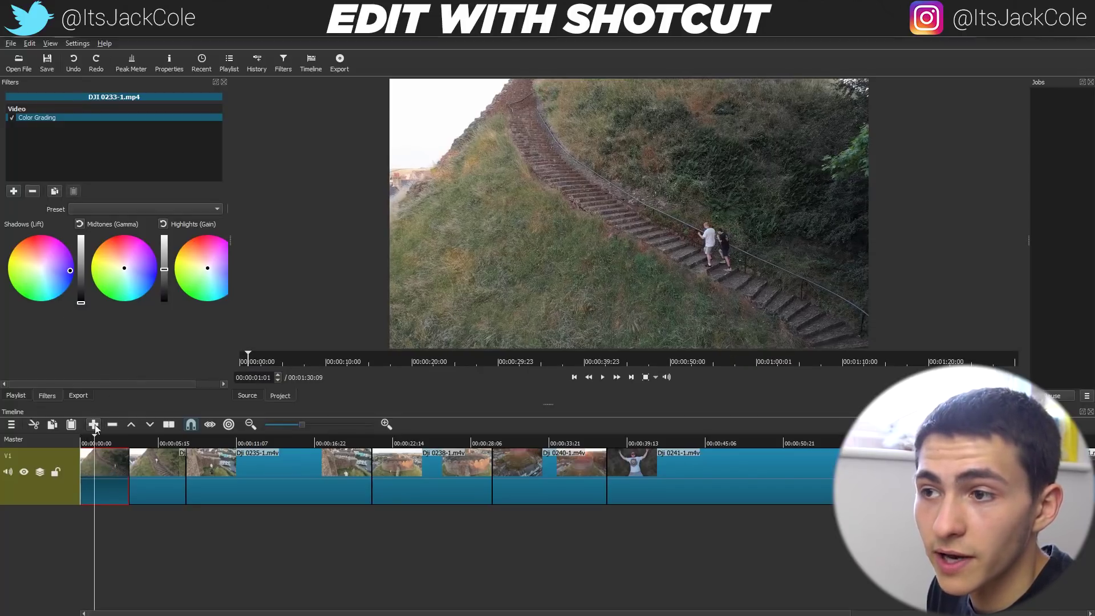
{"action": "left_click", "coordinate": [53, 273]}
{"action": "left_click_drag", "start_coordinate": [53, 273], "coordinate": [20, 281]}
{"action": "left_click", "coordinate": [108, 279]}
{"action": "left_click_drag", "start_coordinate": [105, 283], "coordinate": [124, 276]}
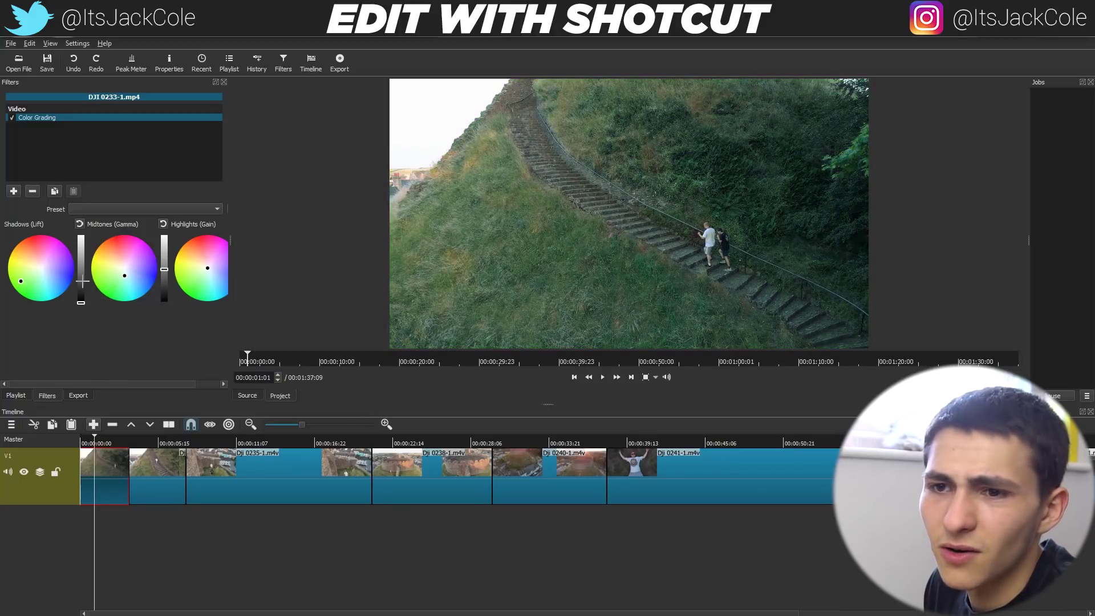
{"action": "mouse_move", "coordinate": [27, 280]}
{"action": "left_mouse_down"}
{"action": "mouse_move", "coordinate": [44, 273]}
{"action": "mouse_move", "coordinate": [21, 276]}
{"action": "left_mouse_up"}
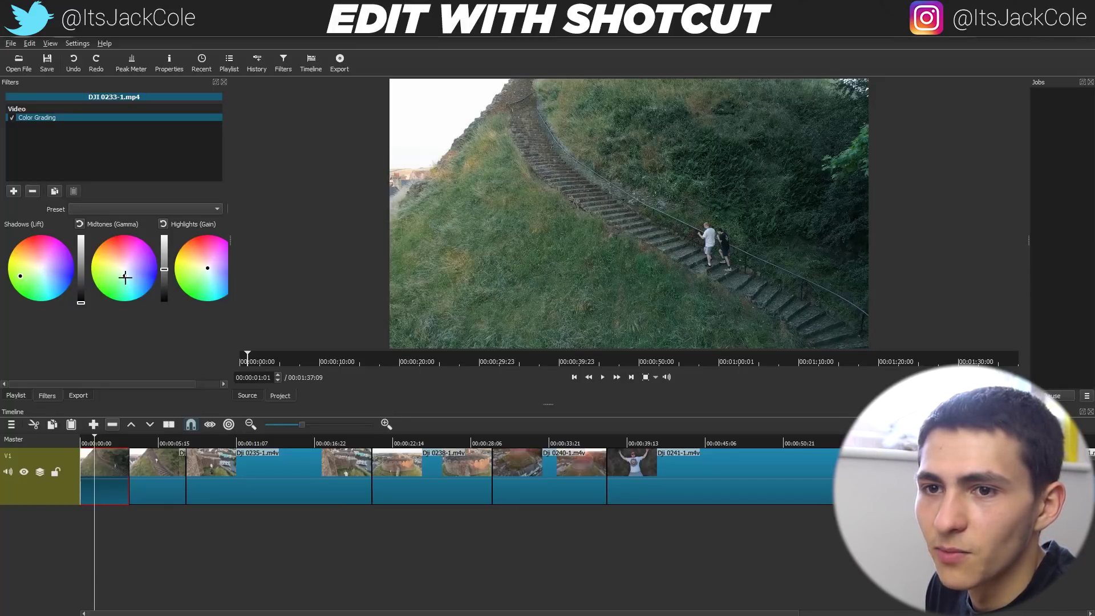
Tint the first clip's midtones toward cyan-blue and bring its shadows back close to neutral with a slight green-cyan tint
{"action": "mouse_move", "coordinate": [129, 279]}
{"action": "left_mouse_down"}
{"action": "mouse_move", "coordinate": [114, 250]}
{"action": "mouse_move", "coordinate": [108, 269]}
{"action": "mouse_move", "coordinate": [153, 297]}
{"action": "mouse_move", "coordinate": [124, 271]}
{"action": "left_mouse_up"}
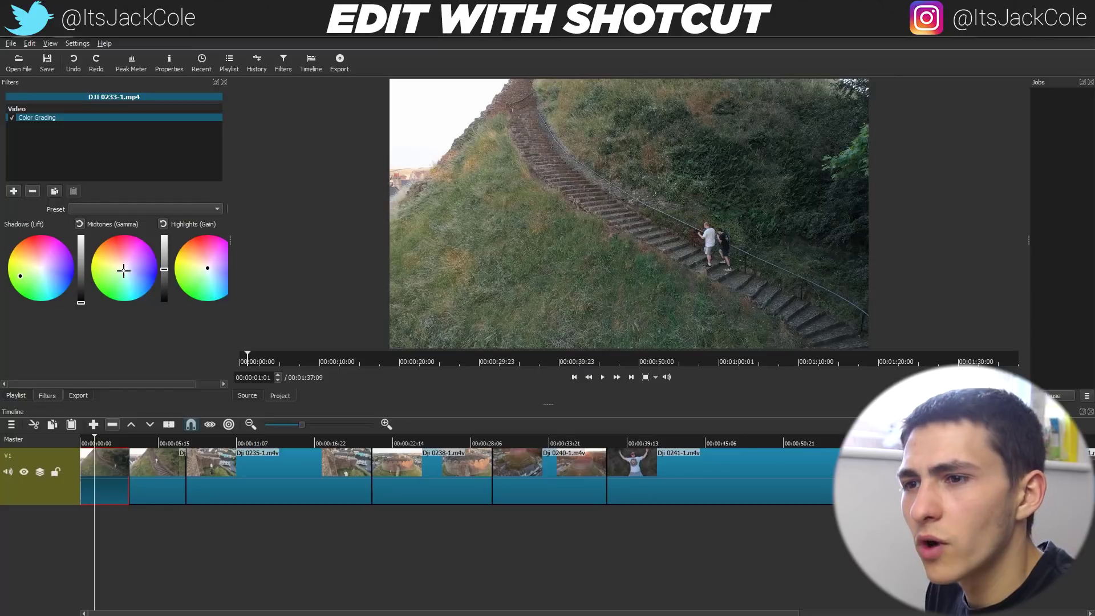
{"action": "left_click_drag", "start_coordinate": [124, 270], "coordinate": [126, 277]}
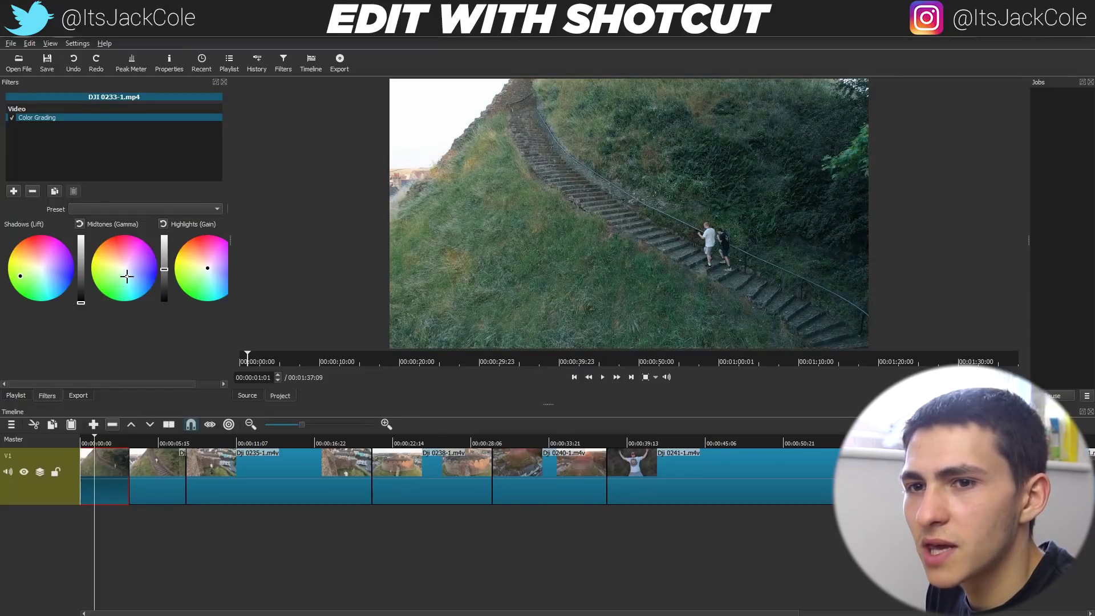
{"action": "left_click_drag", "start_coordinate": [132, 278], "coordinate": [134, 281]}
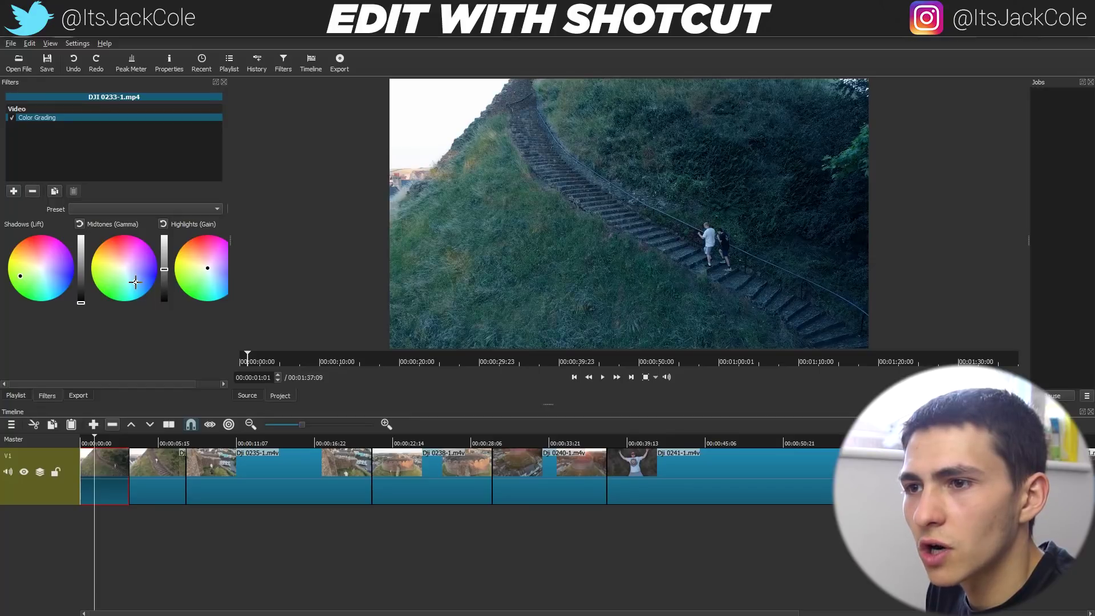
{"action": "mouse_move", "coordinate": [20, 276]}
{"action": "left_mouse_down"}
{"action": "mouse_move", "coordinate": [36, 255]}
{"action": "mouse_move", "coordinate": [48, 313]}
{"action": "mouse_move", "coordinate": [74, 270]}
{"action": "mouse_move", "coordinate": [40, 274]}
{"action": "left_mouse_up"}
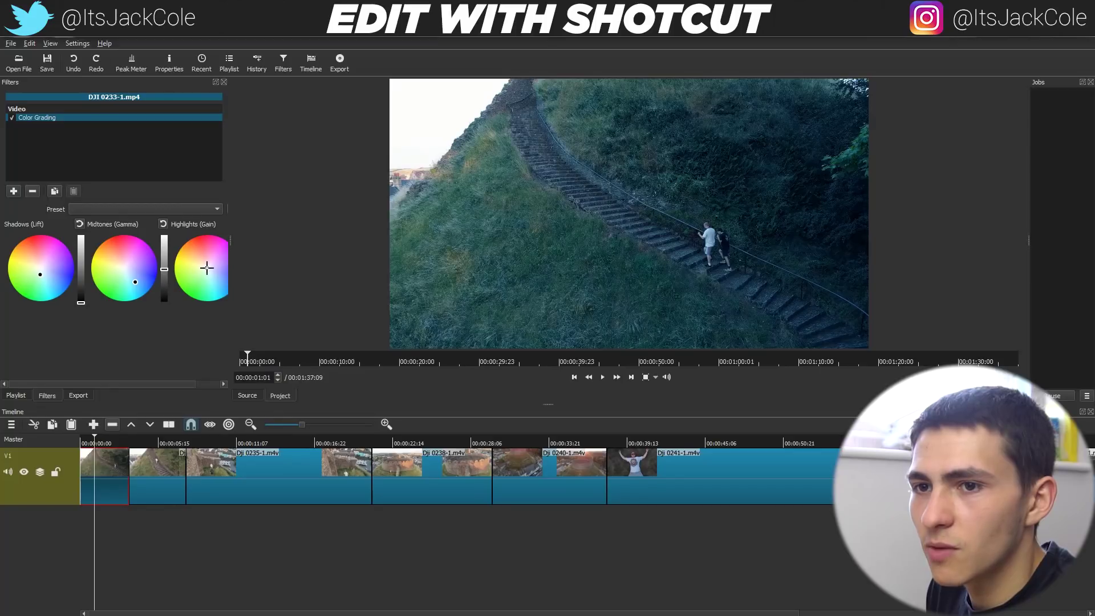
Shift the first clip's highlights slightly toward red-orange for a soft peach tint in the sky
{"action": "left_click_drag", "start_coordinate": [207, 267], "coordinate": [203, 262]}
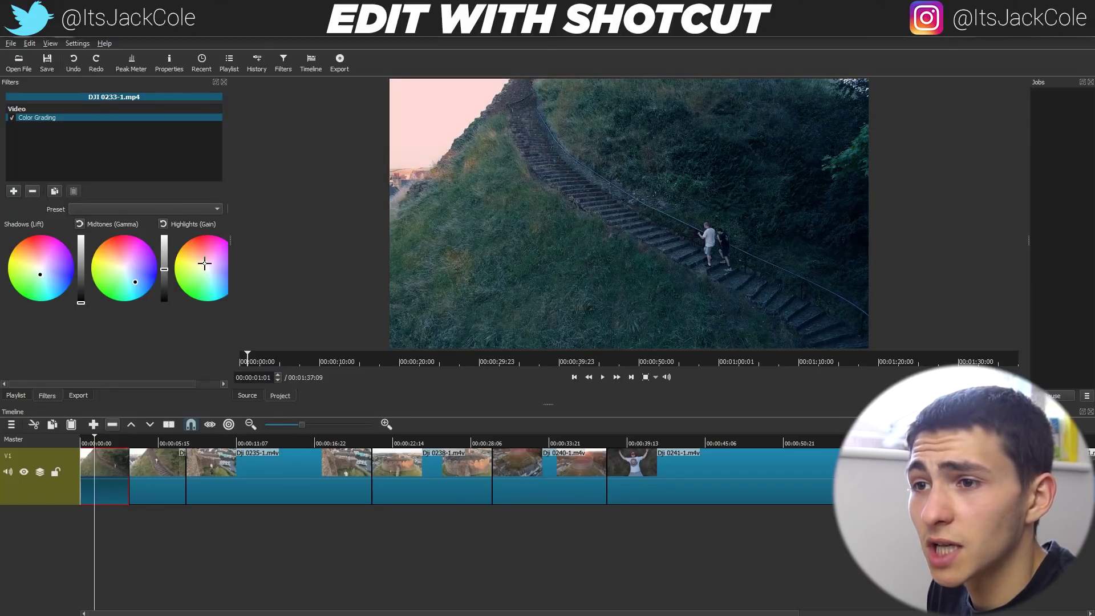
{"action": "left_click_drag", "start_coordinate": [204, 263], "coordinate": [206, 261]}
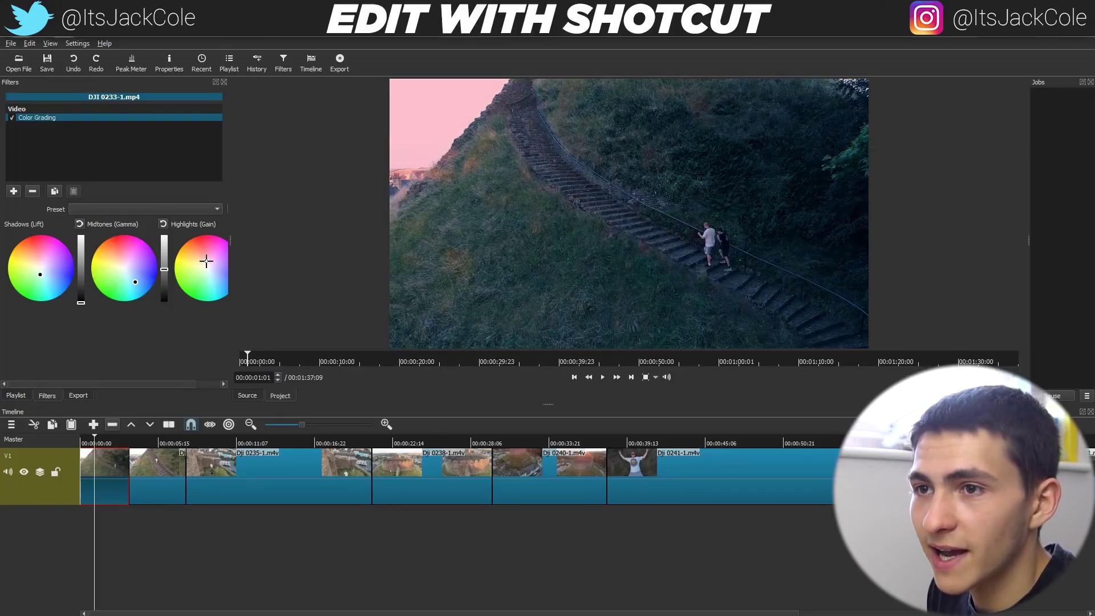
{"action": "left_click_drag", "start_coordinate": [207, 260], "coordinate": [206, 262]}
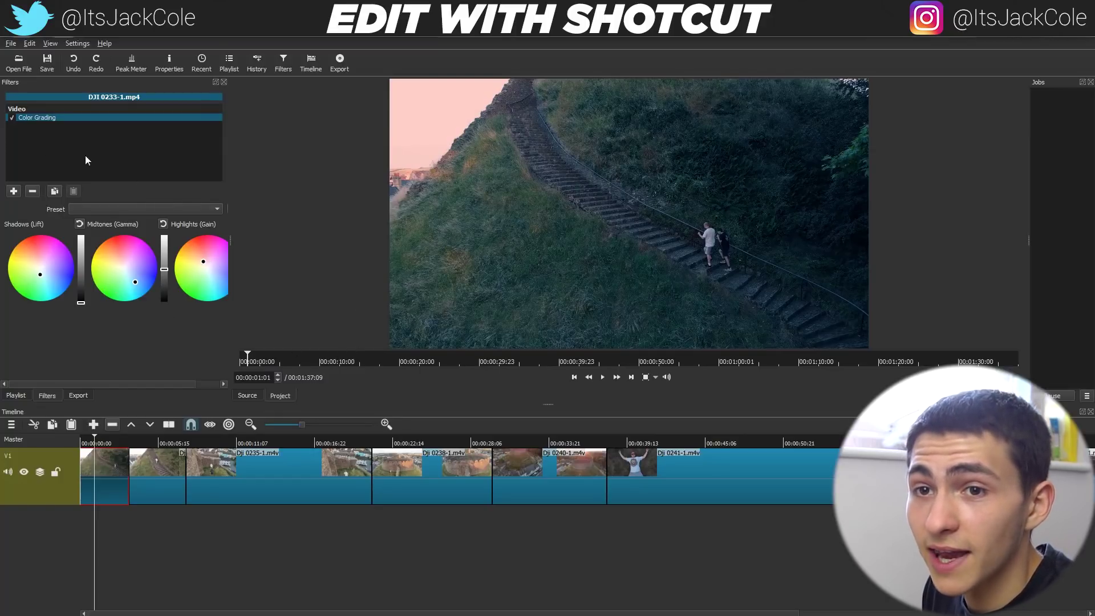
Play the graded first clip from the start and compare the picture with Color Grading off and on
{"action": "key", "text": "space"}
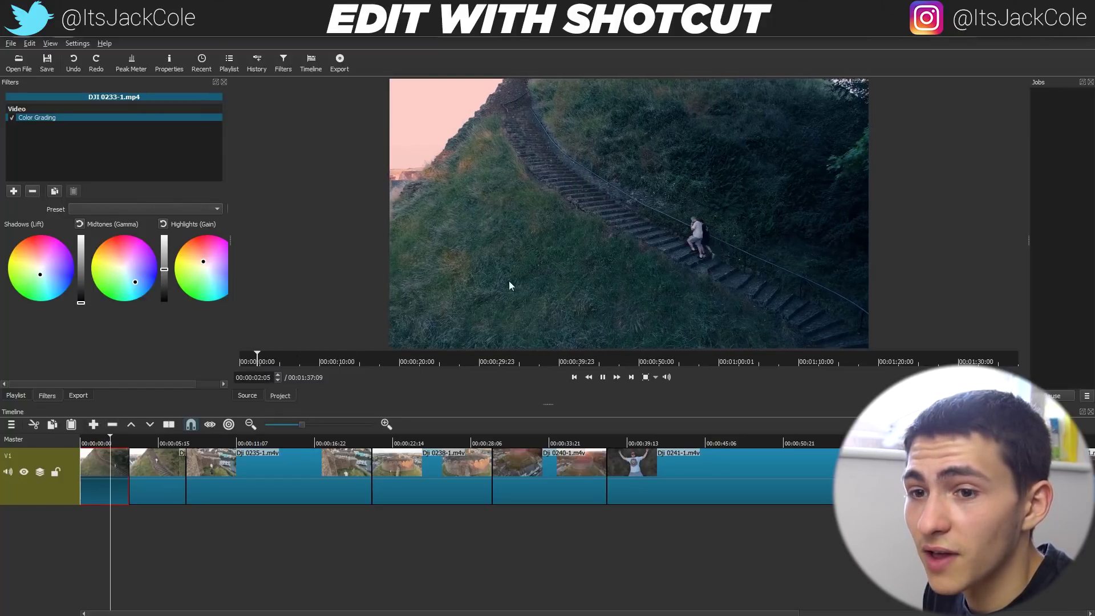
{"action": "key", "text": "space"}
{"action": "left_click", "coordinate": [80, 522]}
{"action": "key", "text": "space"}
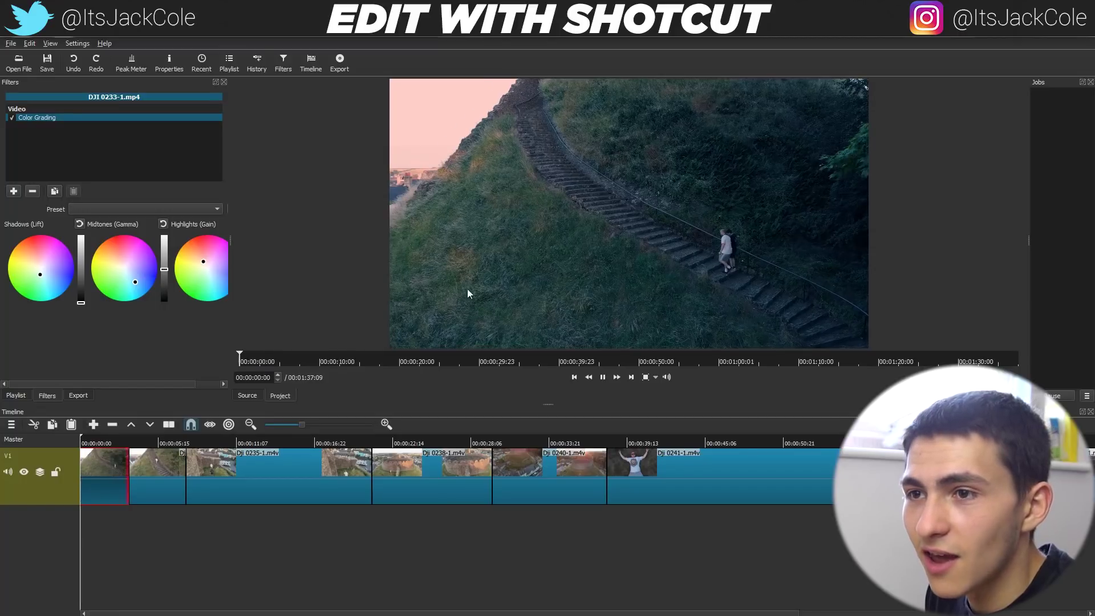
{"action": "key", "text": "space"}
{"action": "left_click", "coordinate": [12, 119]}
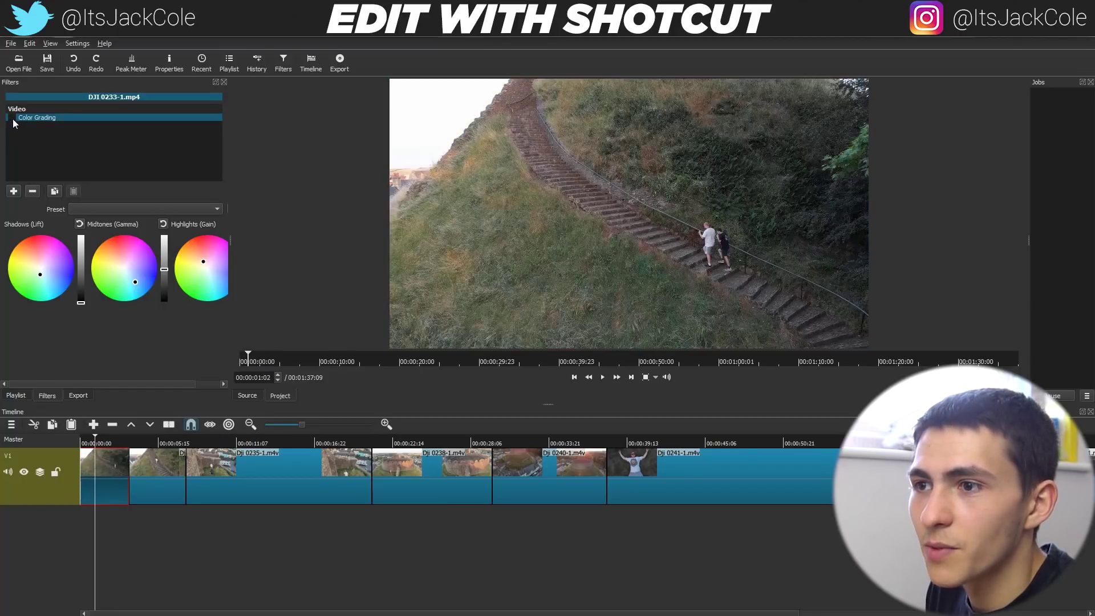
{"action": "left_click", "coordinate": [12, 119]}
{"action": "key", "text": "space"}
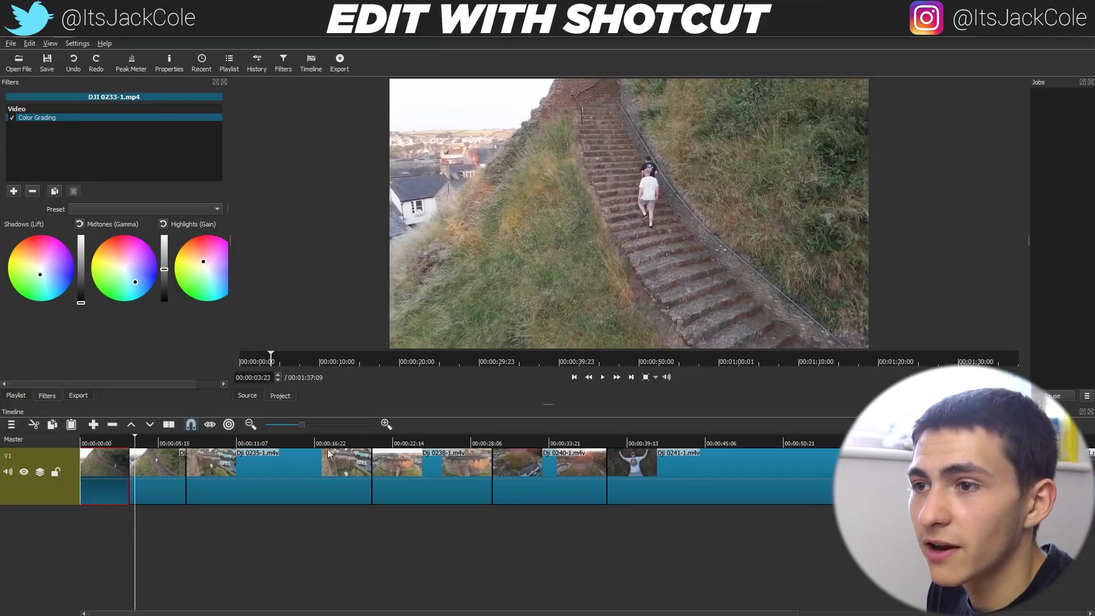
{"action": "key", "text": "space"}
Copy the first clip's Color Grading filter and paste it onto the Dji 0234-1.m4v, Dji 0235-1.m4v and Dji 0238-1.m4v clips
{"action": "left_click", "coordinate": [96, 526]}
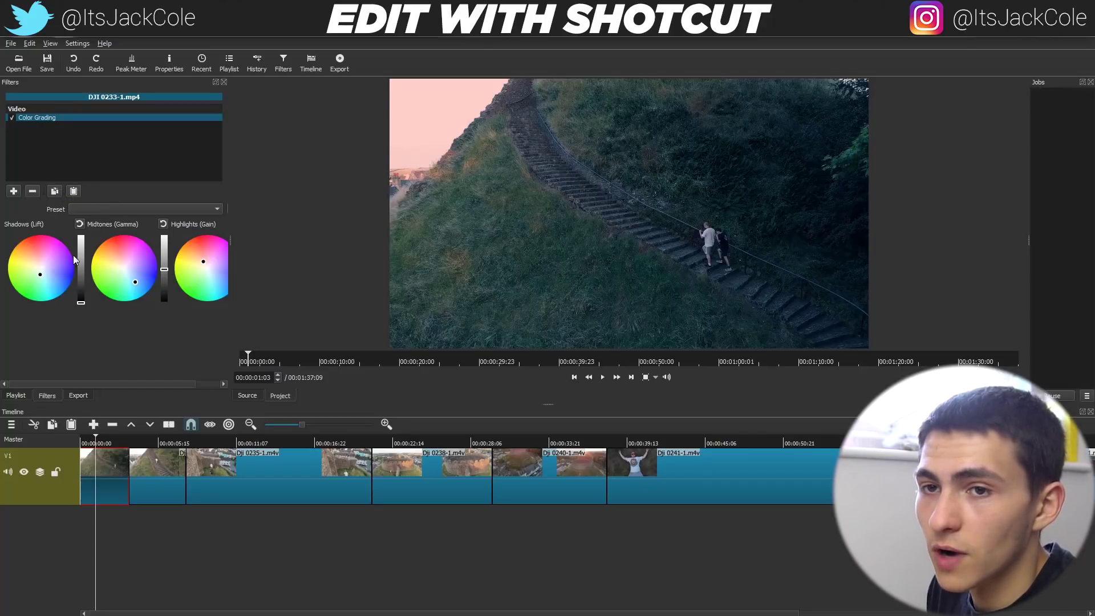
{"action": "left_click", "coordinate": [231, 539]}
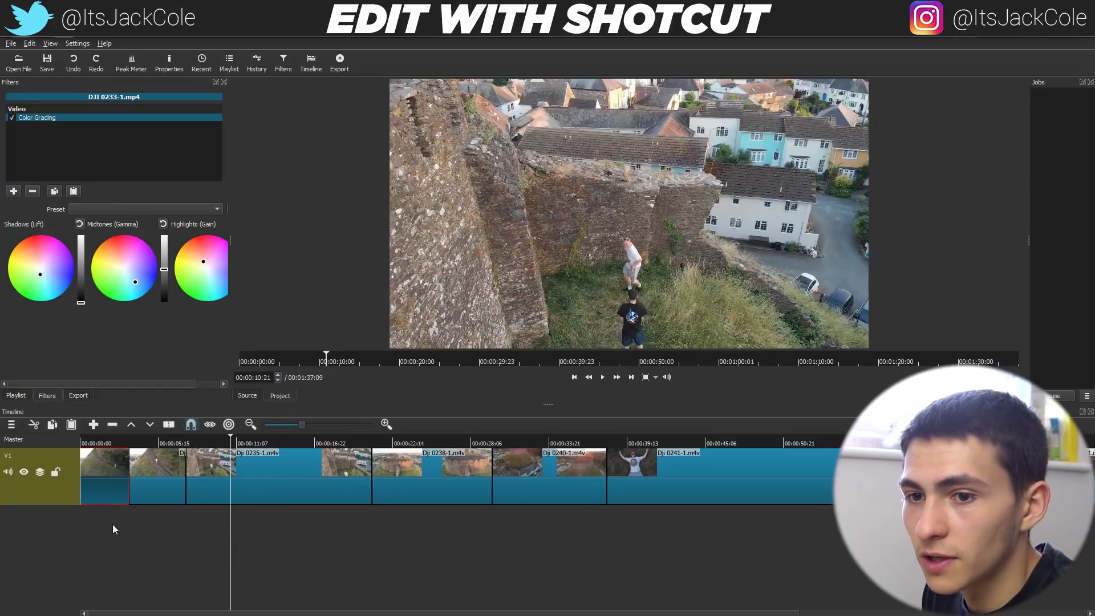
{"action": "left_click", "coordinate": [160, 478]}
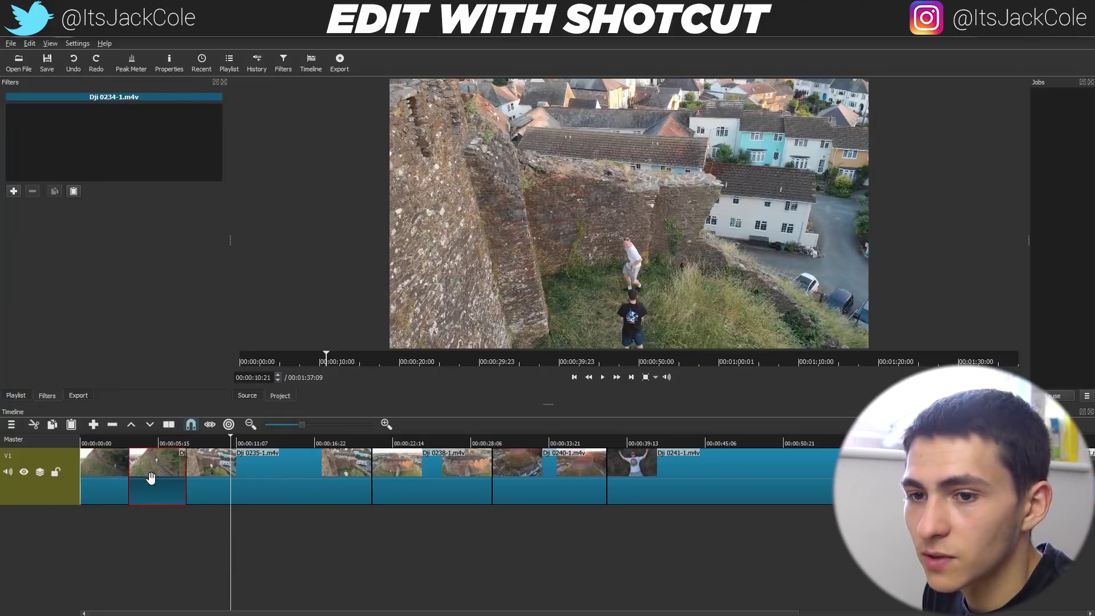
{"action": "left_click", "coordinate": [74, 191]}
{"action": "left_click", "coordinate": [251, 479]}
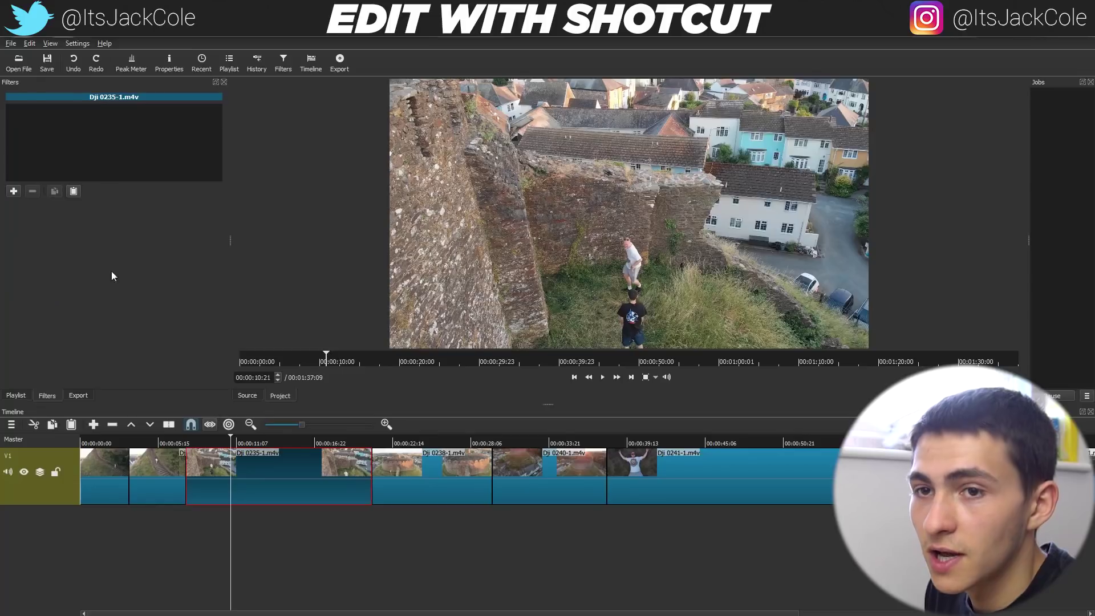
{"action": "left_click", "coordinate": [74, 191]}
{"action": "left_click", "coordinate": [434, 482]}
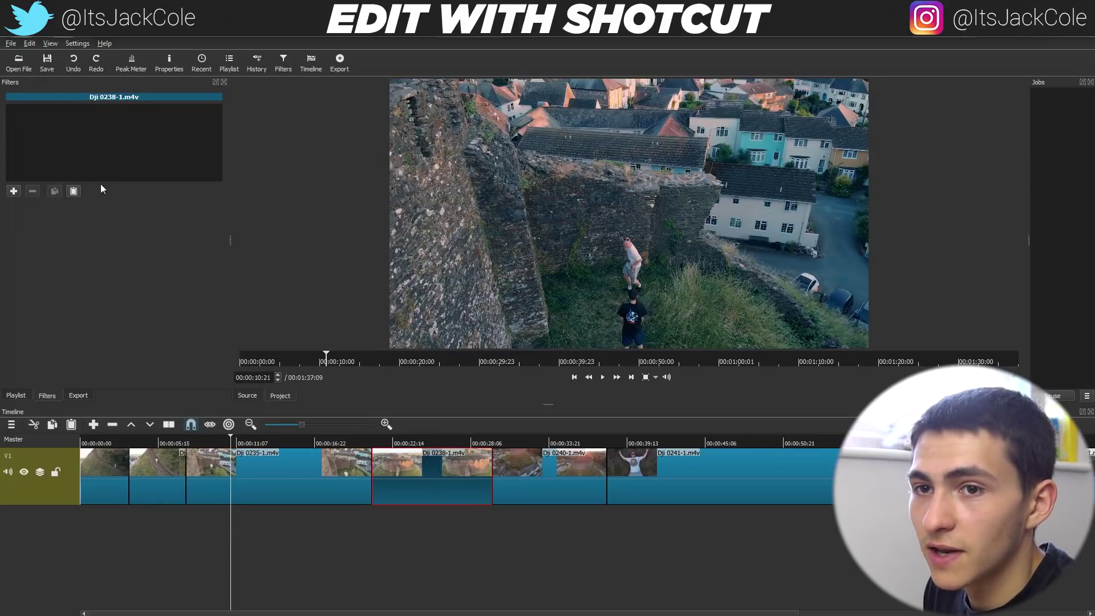
{"action": "left_click", "coordinate": [73, 190]}
Paste the copied Color Grading filter onto the Dji 0240-1, 0241-1, 0242-1, 0243-1 and 0246-1 clips
{"action": "left_click", "coordinate": [567, 474]}
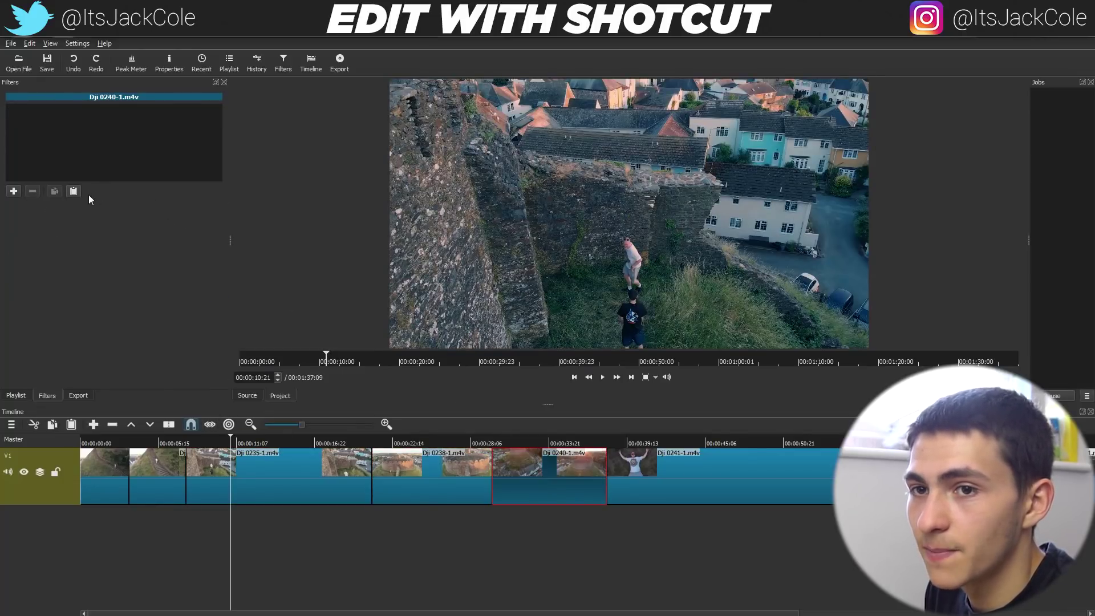
{"action": "left_click", "coordinate": [74, 190]}
{"action": "left_click", "coordinate": [750, 494]}
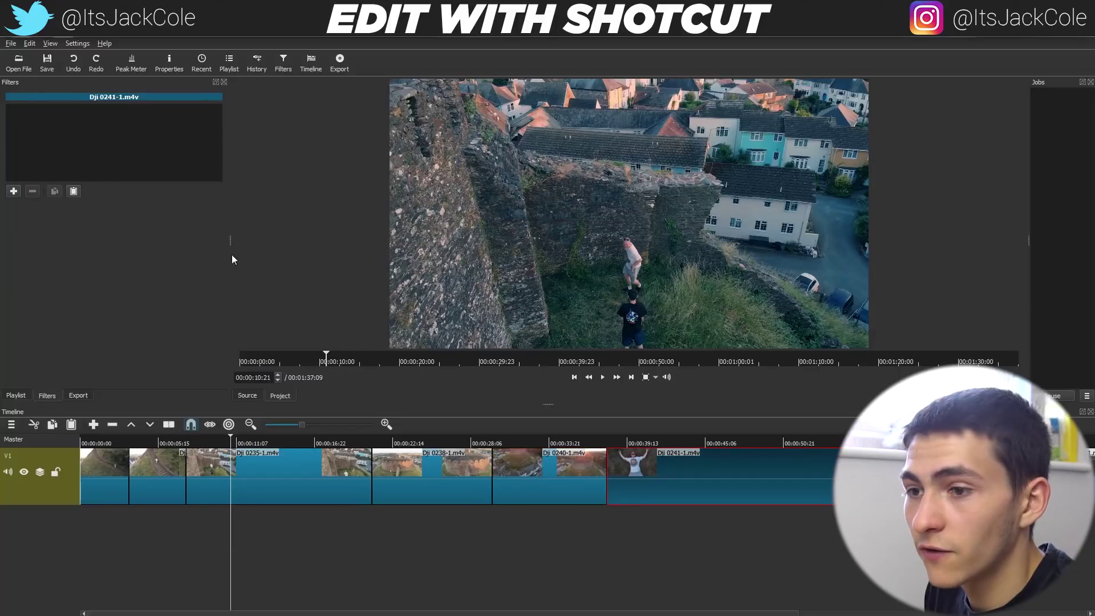
{"action": "left_click", "coordinate": [73, 190]}
{"action": "left_click", "coordinate": [1049, 494]}
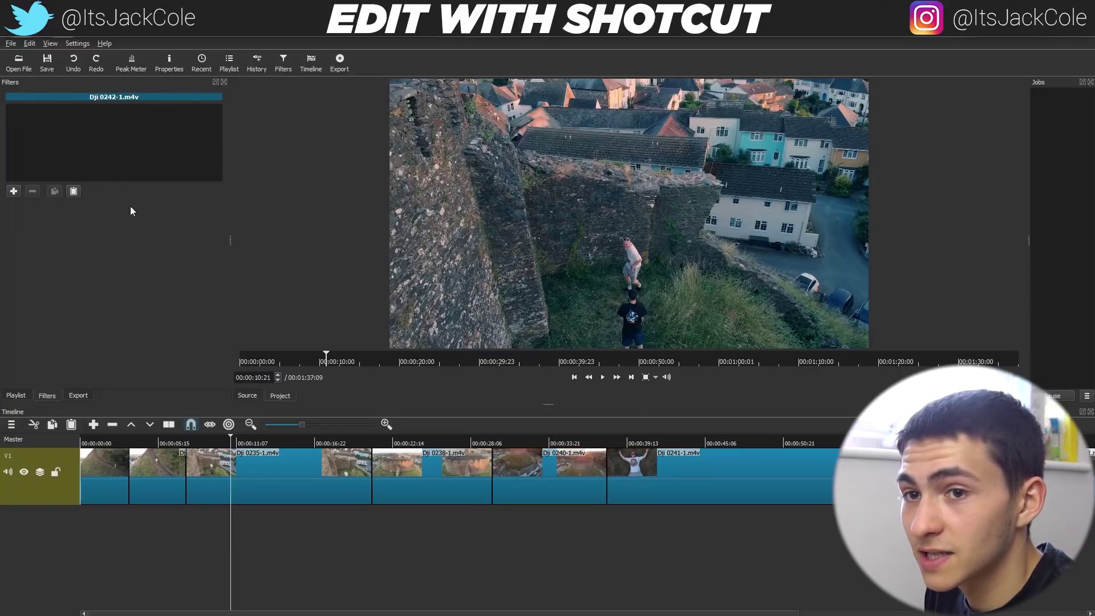
{"action": "left_click", "coordinate": [73, 191]}
{"action": "left_click", "coordinate": [1078, 494]}
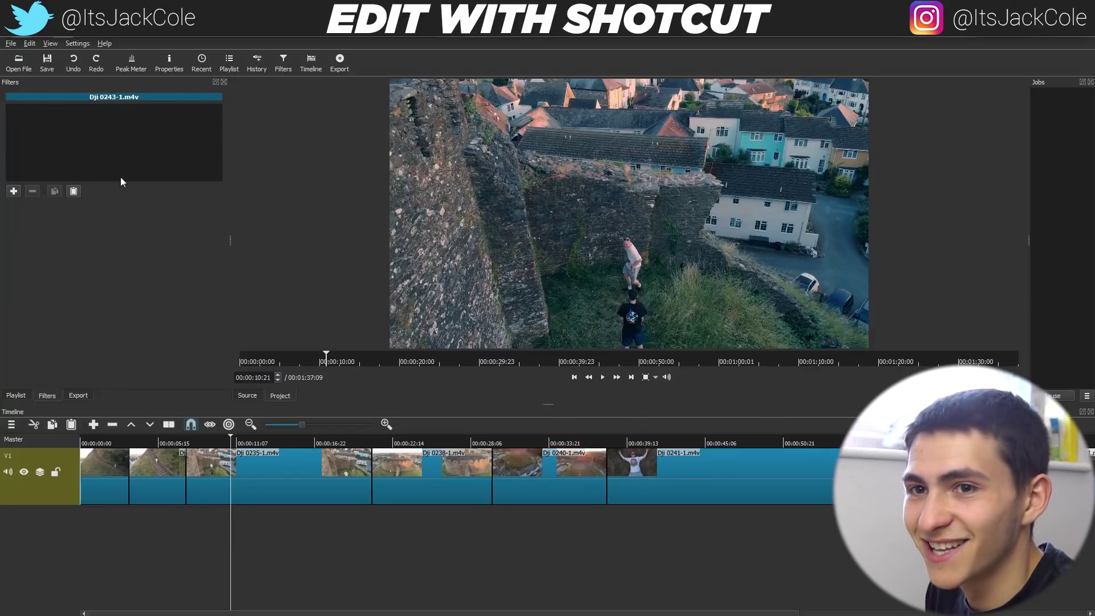
{"action": "left_click", "coordinate": [74, 191]}
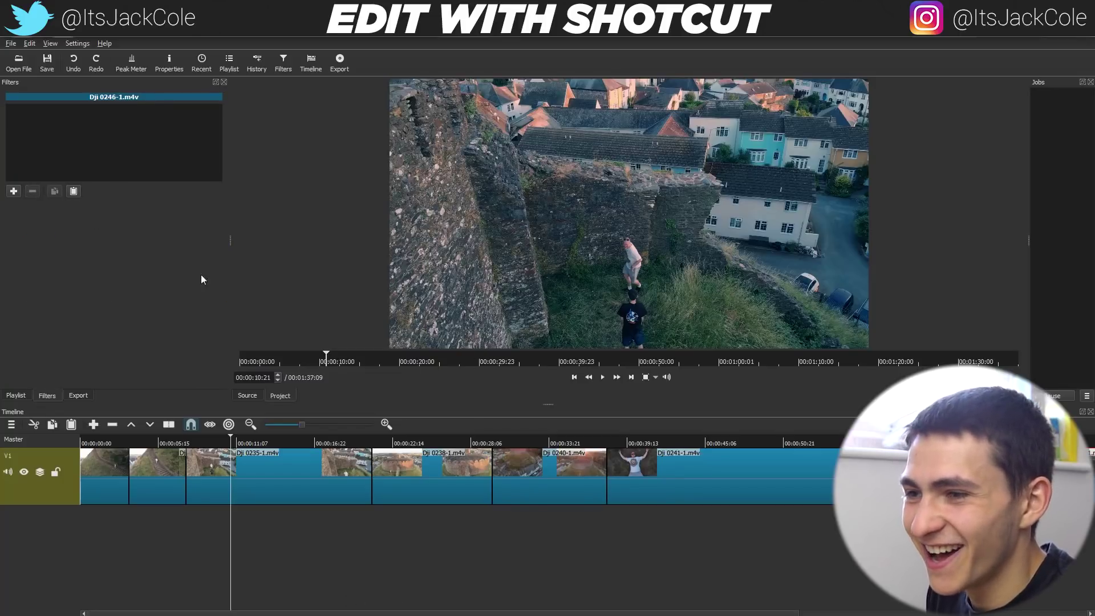
{"action": "left_click", "coordinate": [74, 191]}
Paste the copied Color Grading filter onto the last clip, Dji 0249-1.m4v, and play that clip
{"action": "left_click", "coordinate": [1075, 551]}
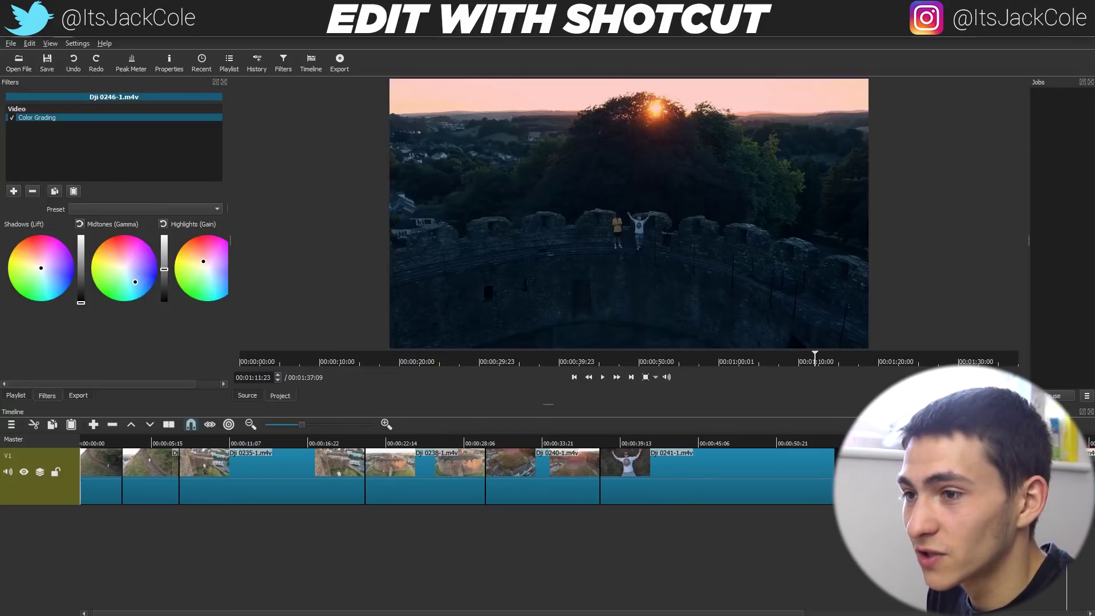
{"action": "scroll", "coordinate": [802, 485], "scroll_direction": "down", "scroll_amount": 5}
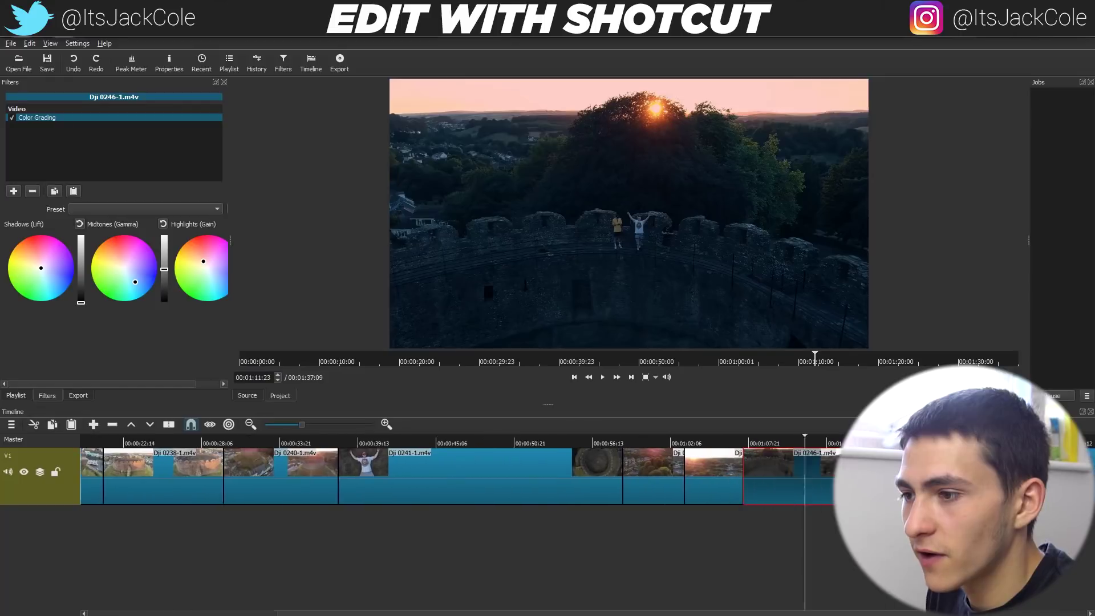
{"action": "left_click_drag", "start_coordinate": [864, 473], "coordinate": [781, 475]}
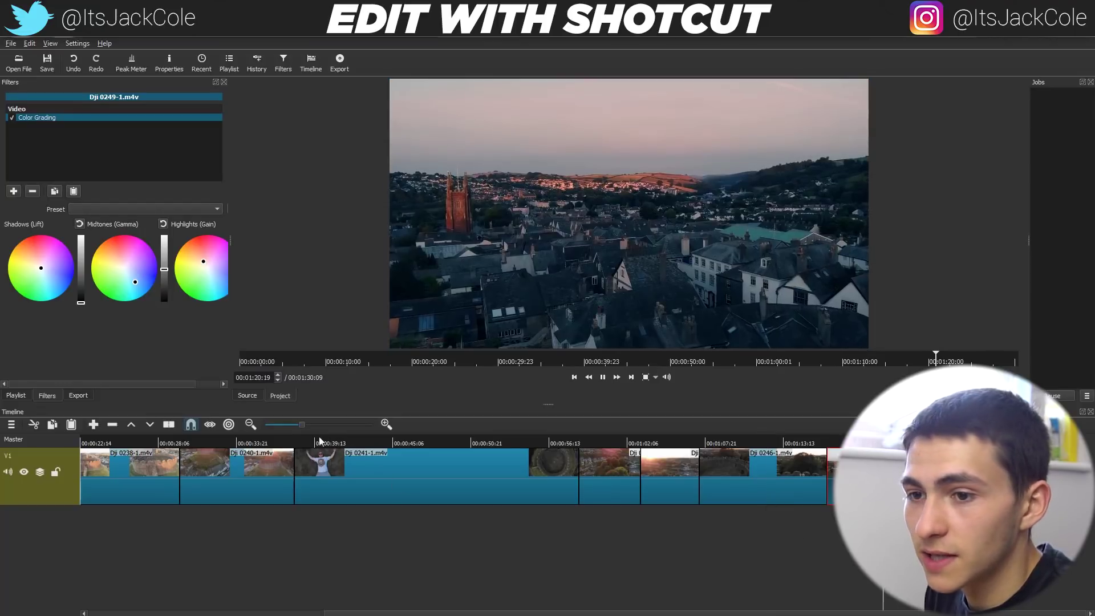
Pause at 00:01:22:02, compare the Dji 0249-1.m4v clip with Color Grading off and on, and move the playhead back to Dji 0241-1.m4v
{"action": "key", "text": "space"}
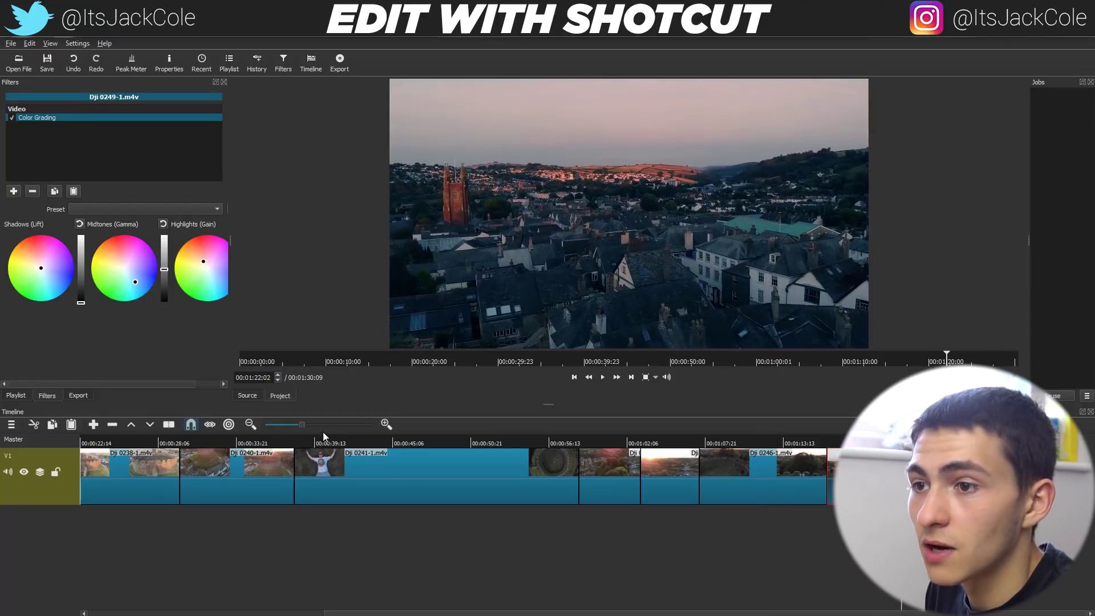
{"action": "left_click", "coordinate": [12, 118]}
{"action": "left_click", "coordinate": [12, 118]}
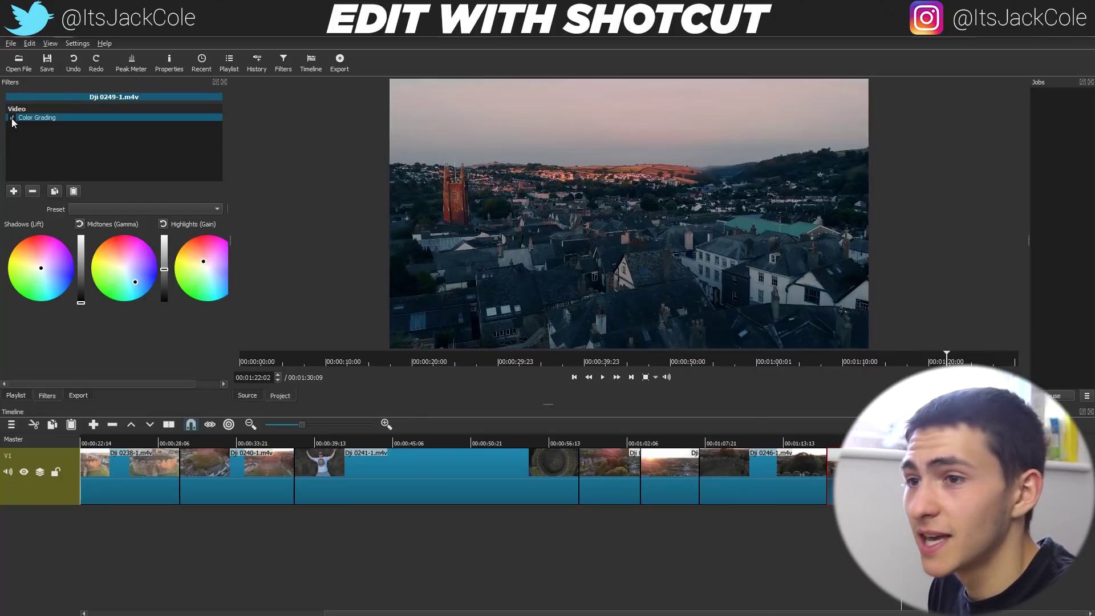
{"action": "left_click", "coordinate": [476, 523]}
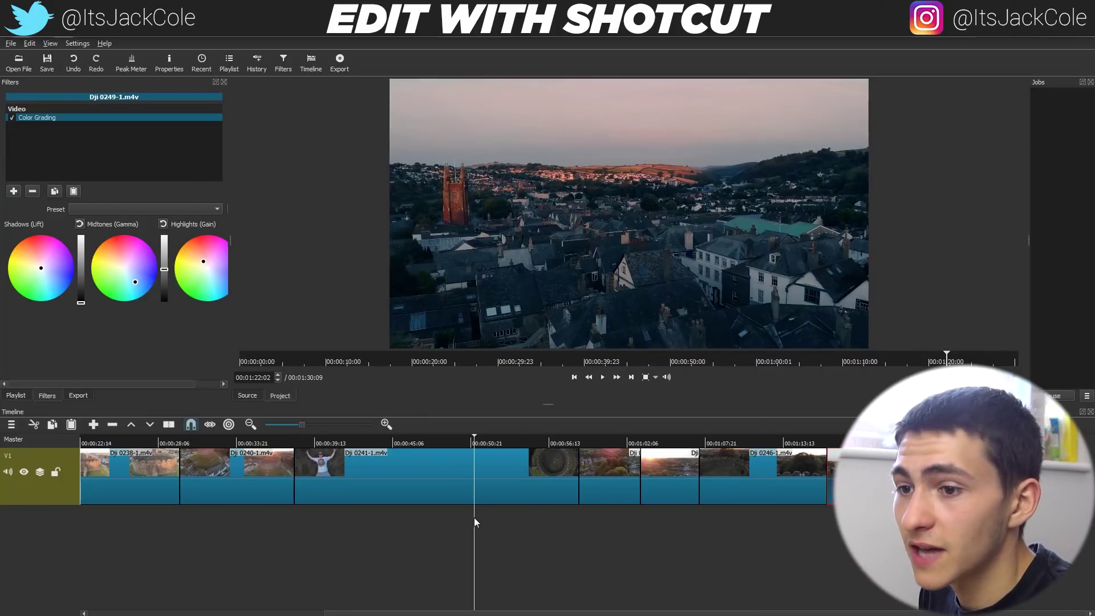
Set the playback speed of the Dji 0241-1.m4v clip to 4.000x
{"action": "left_click", "coordinate": [435, 472]}
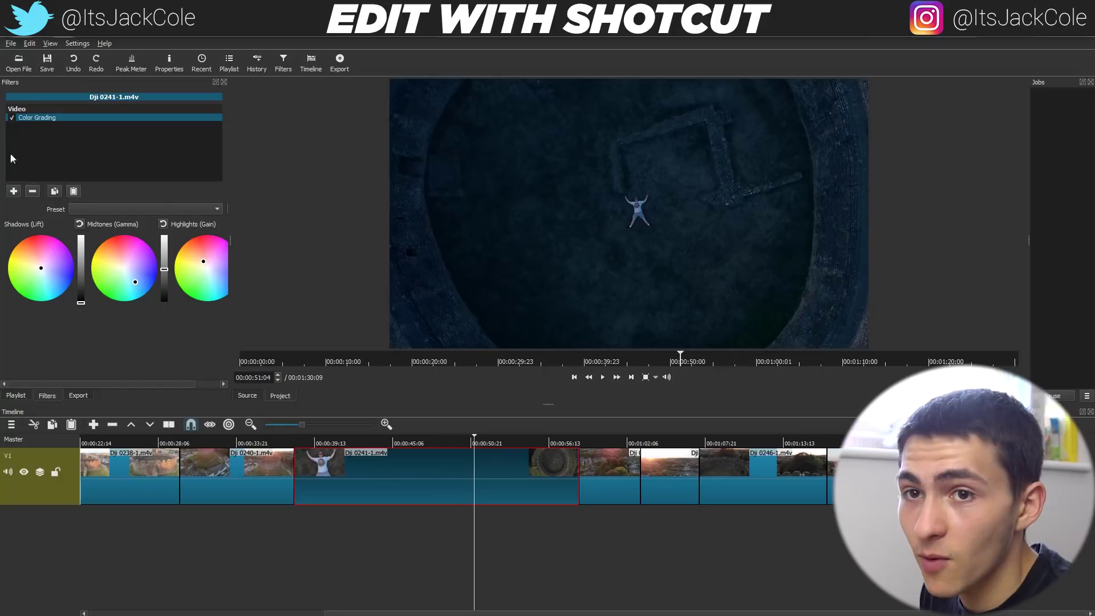
{"action": "left_click", "coordinate": [14, 191]}
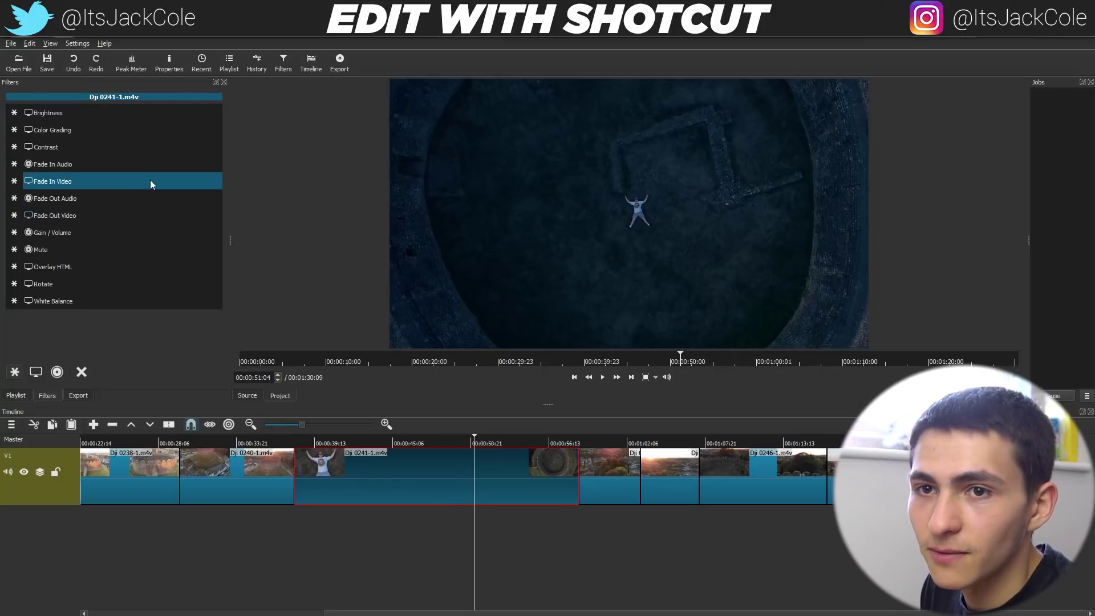
{"action": "left_click", "coordinate": [169, 63]}
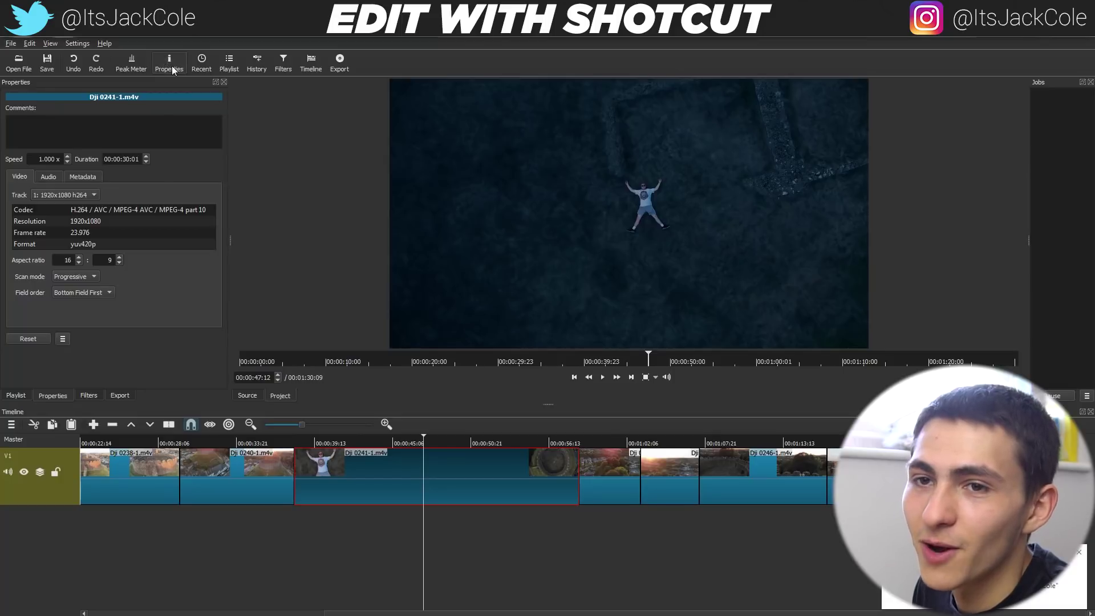
{"action": "left_click", "coordinate": [67, 156]}
{"action": "left_click", "coordinate": [67, 157]}
{"action": "left_click", "coordinate": [68, 156]}
{"action": "left_click", "coordinate": [67, 157]}
{"action": "left_click", "coordinate": [67, 156]}
{"action": "left_click", "coordinate": [67, 156]}
{"action": "left_click", "coordinate": [67, 157]}
{"action": "double_click", "coordinate": [66, 155]}
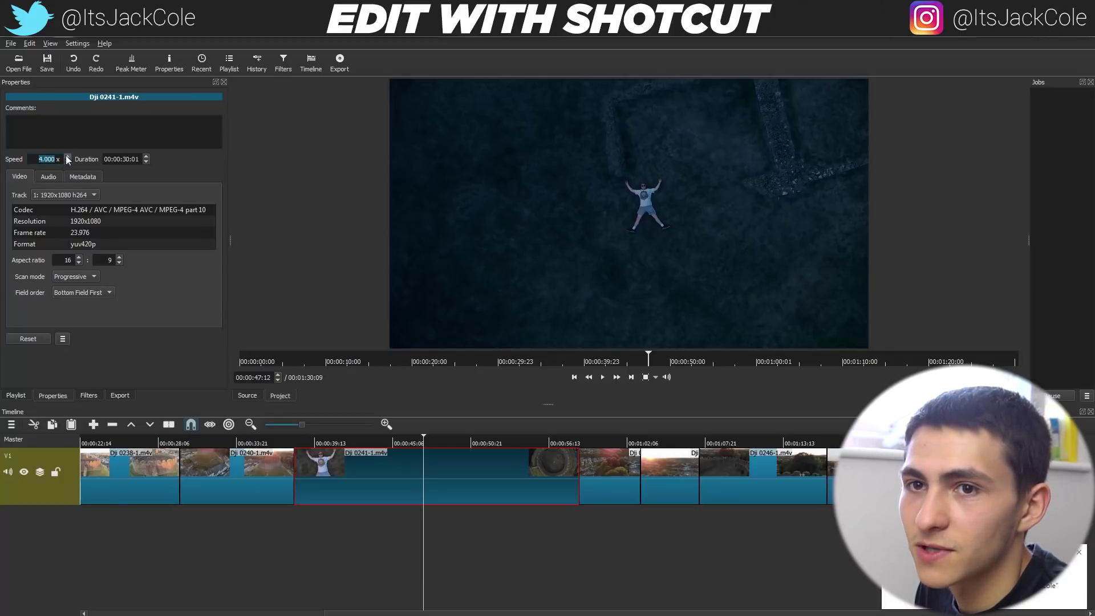
{"action": "left_click", "coordinate": [428, 448]}
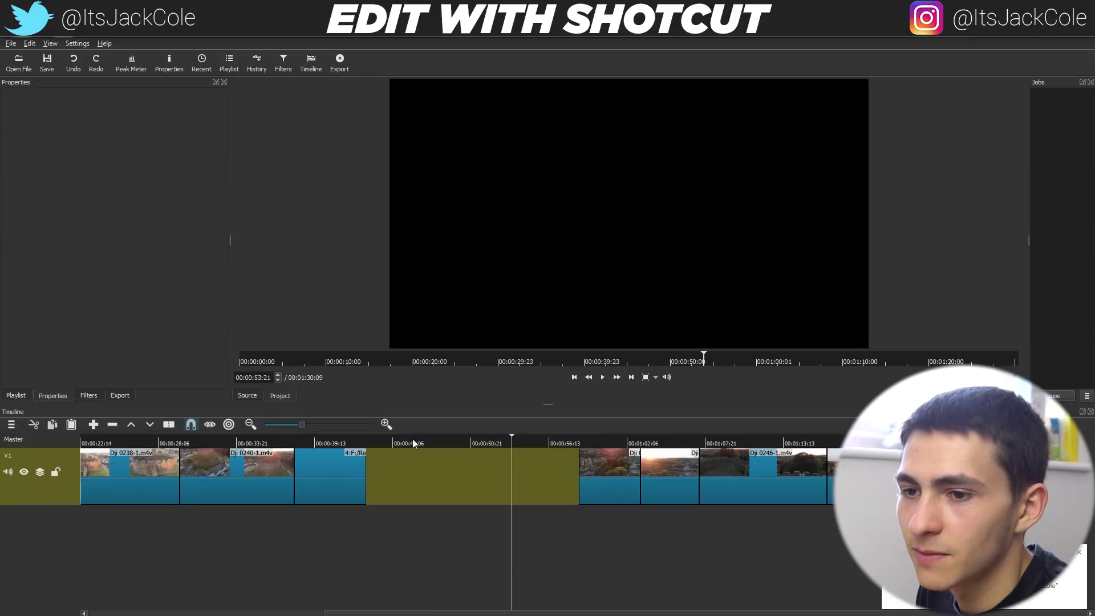
Close the gap after the sped-up Dji 0241-1 clip by moving the Dji 0242-1, 0243-1, 0246-1 and 0249-1 clips earlier on V1
{"action": "left_click", "coordinate": [297, 441]}
{"action": "left_click_drag", "start_coordinate": [799, 441], "coordinate": [782, 495]}
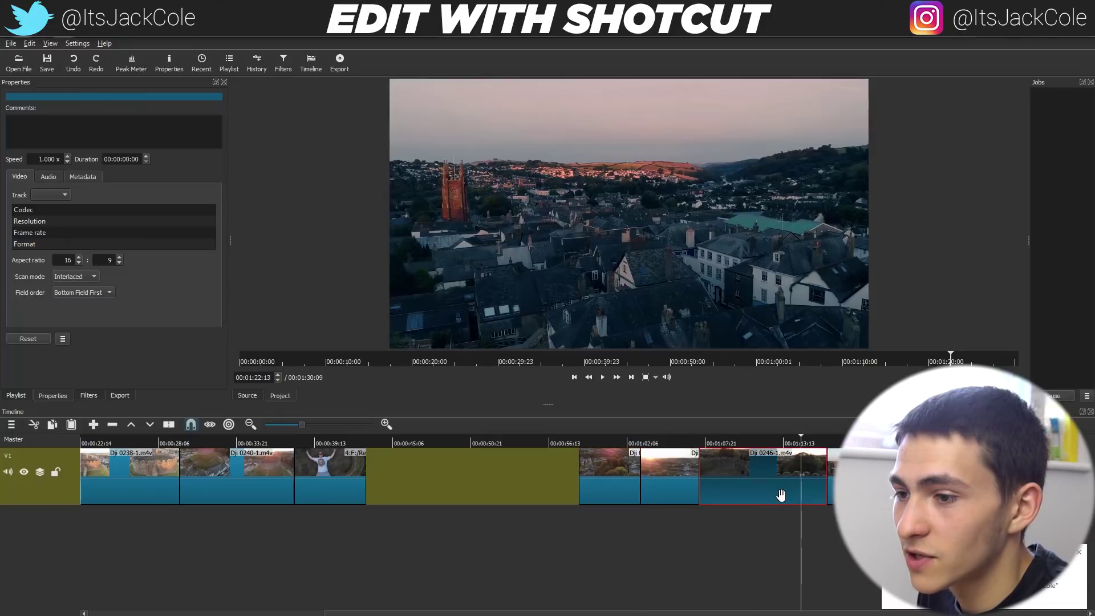
{"action": "left_click", "coordinate": [843, 494]}
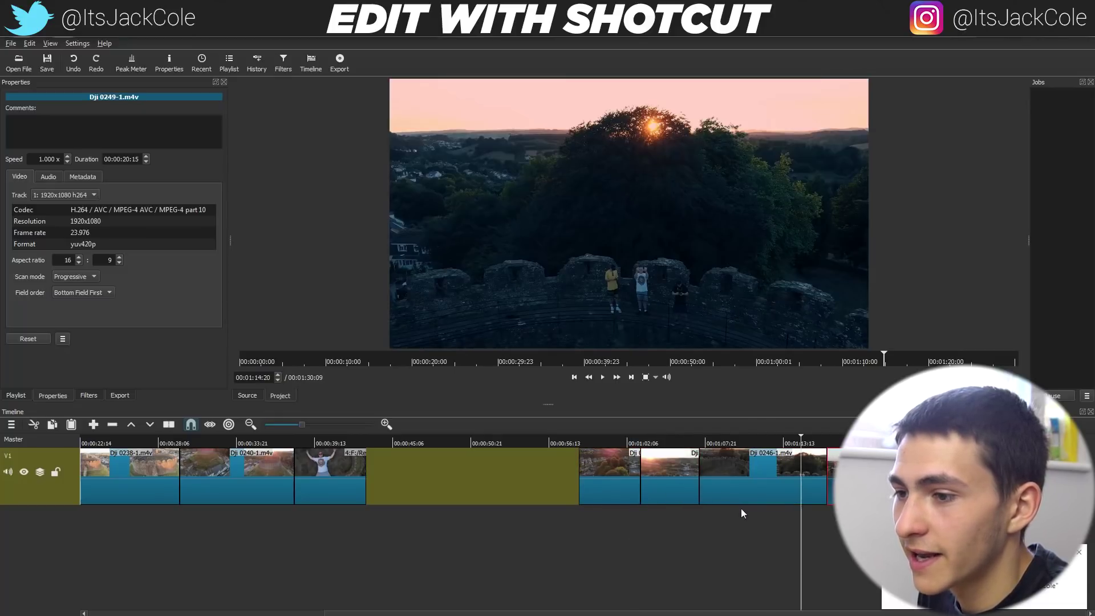
{"action": "left_click_drag", "start_coordinate": [623, 479], "coordinate": [348, 484]}
{"action": "left_click_drag", "start_coordinate": [667, 474], "coordinate": [290, 473]}
{"action": "left_click_drag", "start_coordinate": [726, 475], "coordinate": [594, 486]}
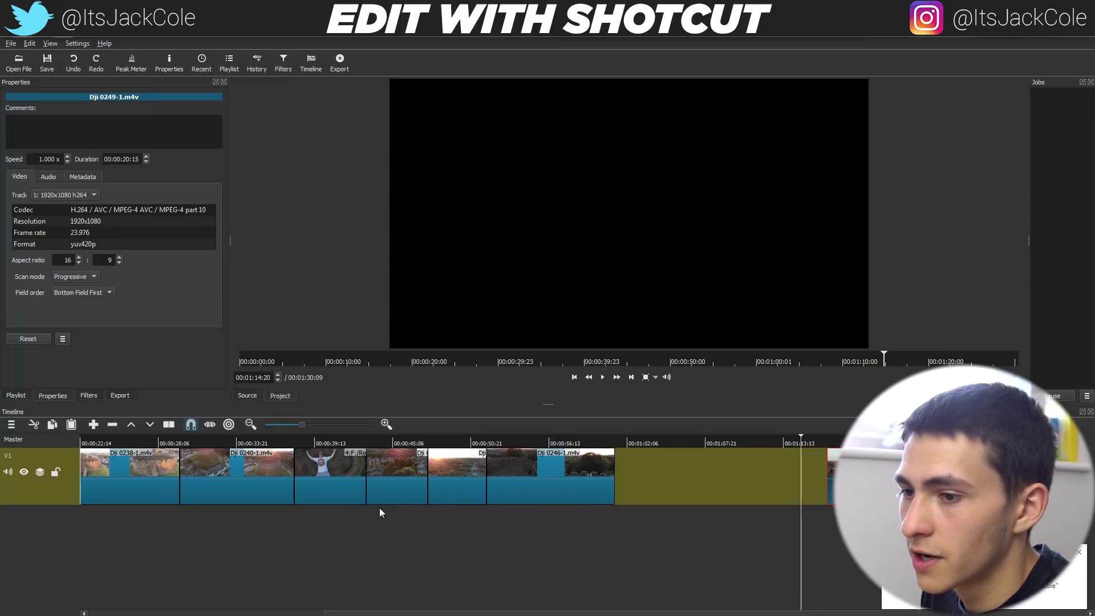
{"action": "left_click_drag", "start_coordinate": [841, 488], "coordinate": [636, 494]}
{"action": "left_click", "coordinate": [666, 533]}
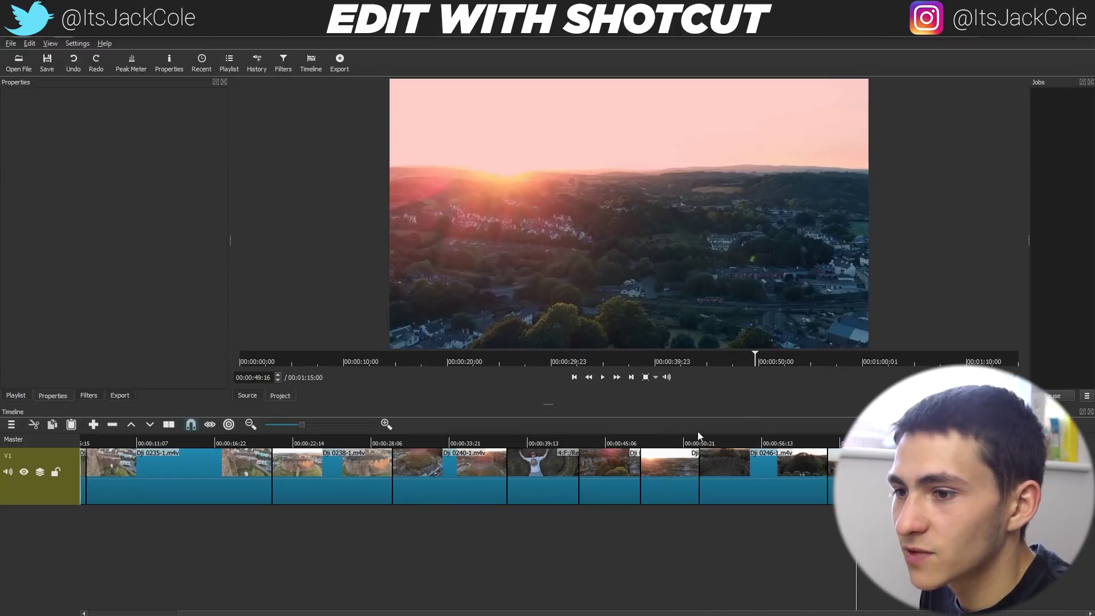
Review the joined sequence by moving the playhead from the opening clip through the Dji 0241-1 and Dji 0238-1 clips to the end
{"action": "left_click", "coordinate": [84, 515]}
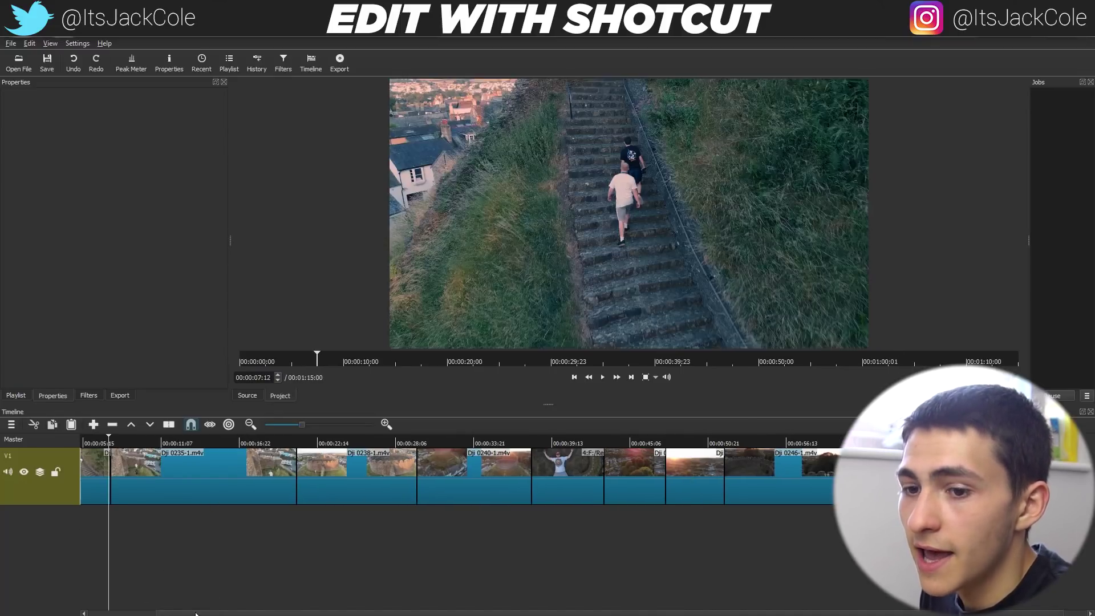
{"action": "left_click_drag", "start_coordinate": [196, 615], "coordinate": [117, 615]}
{"action": "left_click_drag", "start_coordinate": [86, 522], "coordinate": [81, 521]}
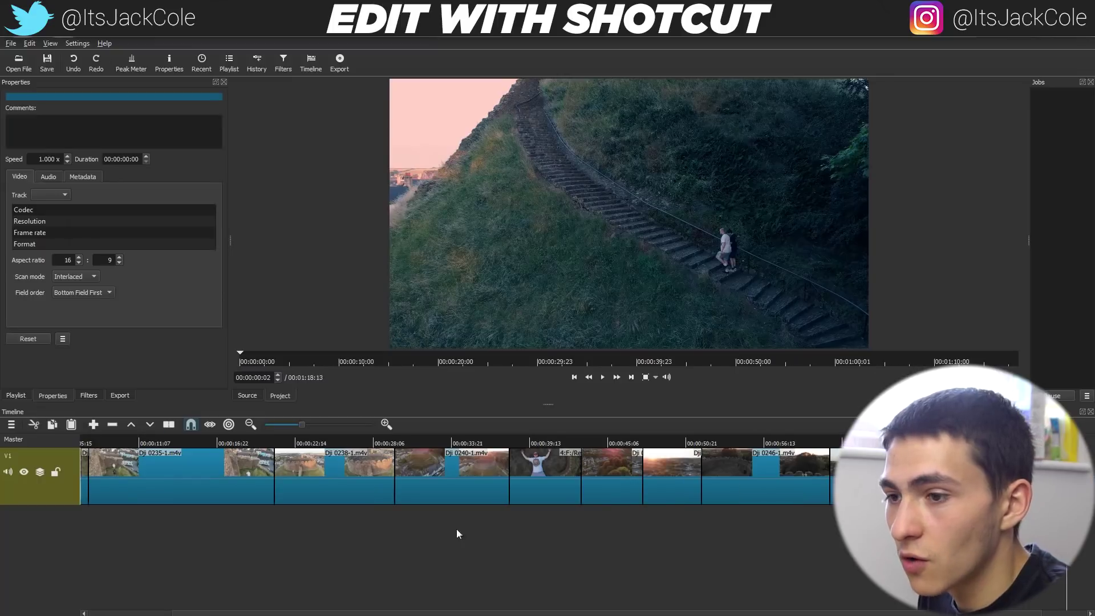
{"action": "key", "text": "End"}
{"action": "left_click", "coordinate": [708, 549]}
{"action": "left_click", "coordinate": [513, 534]}
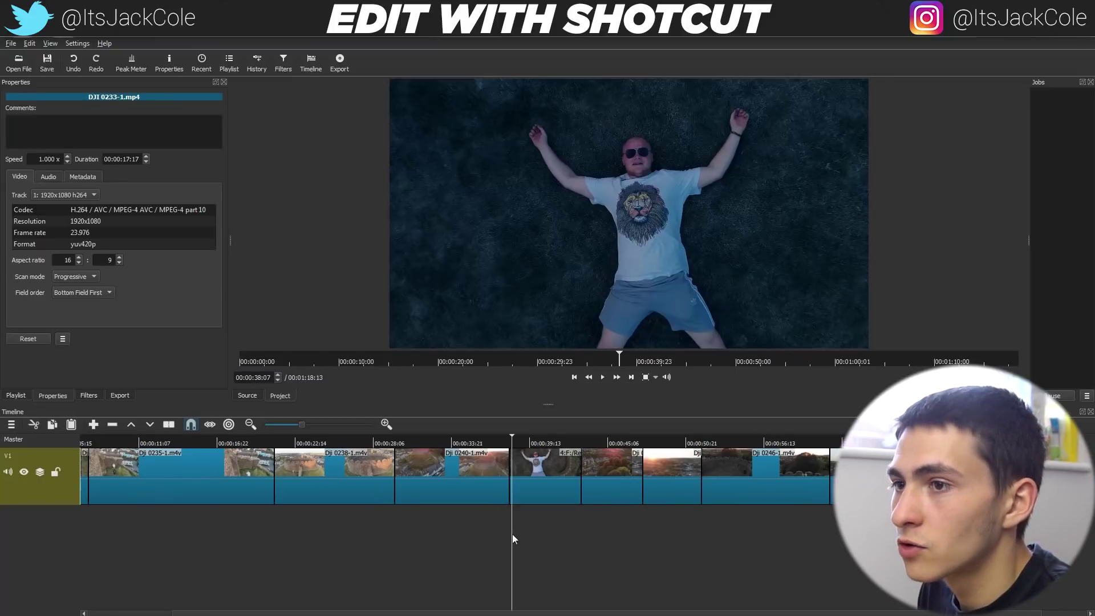
{"action": "left_click", "coordinate": [431, 526]}
{"action": "left_click", "coordinate": [376, 518]}
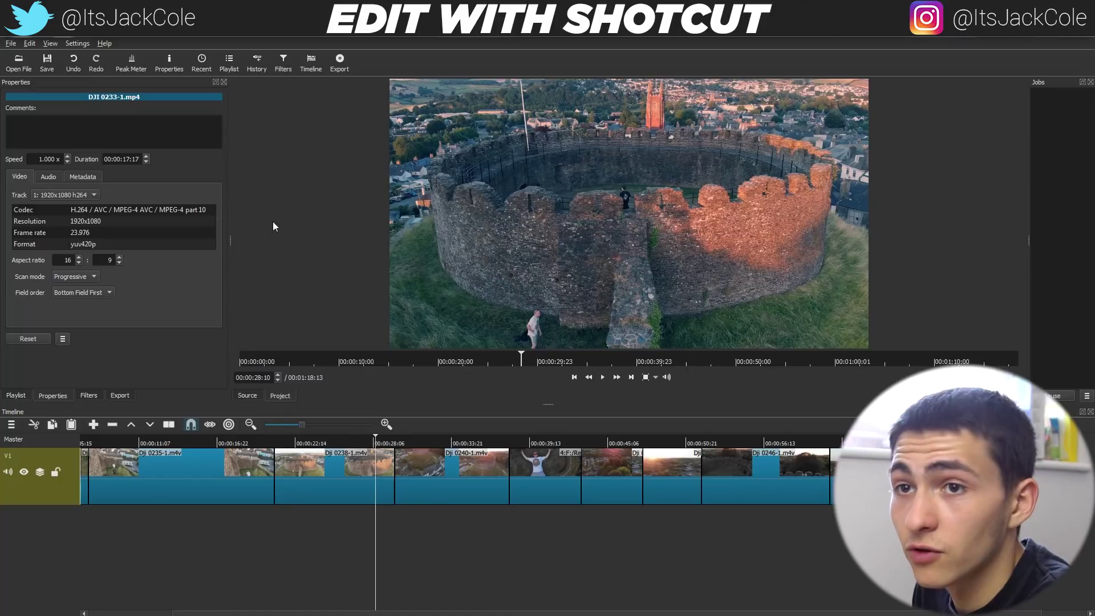
{"action": "key", "text": "End"}
Open the export settings and choose the stock WMV preset for the timeline
{"action": "left_click", "coordinate": [339, 62]}
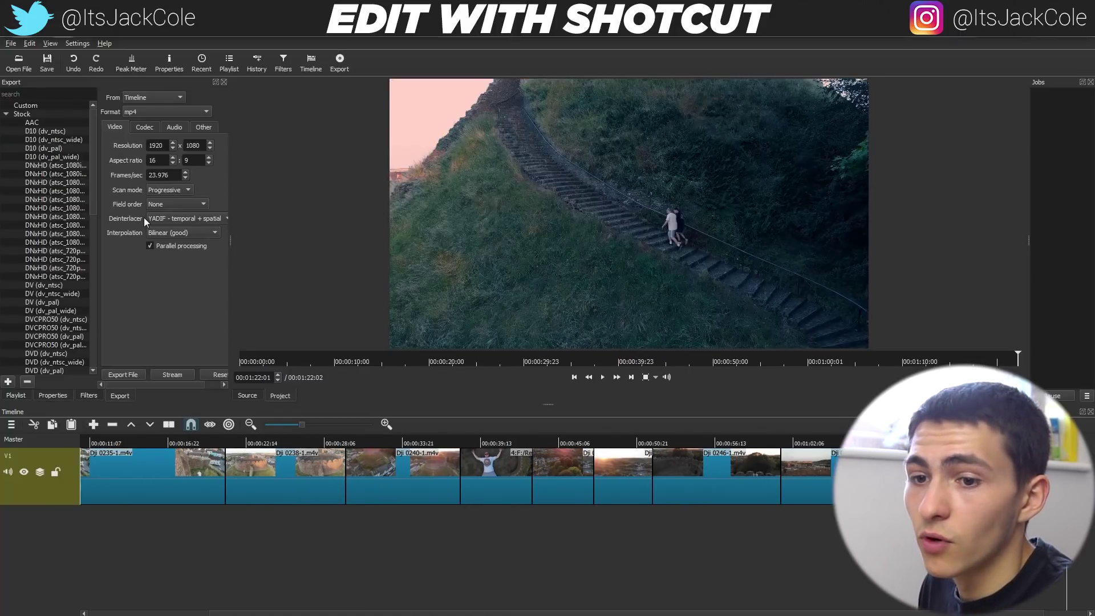
{"action": "left_click_drag", "start_coordinate": [90, 131], "coordinate": [88, 256]}
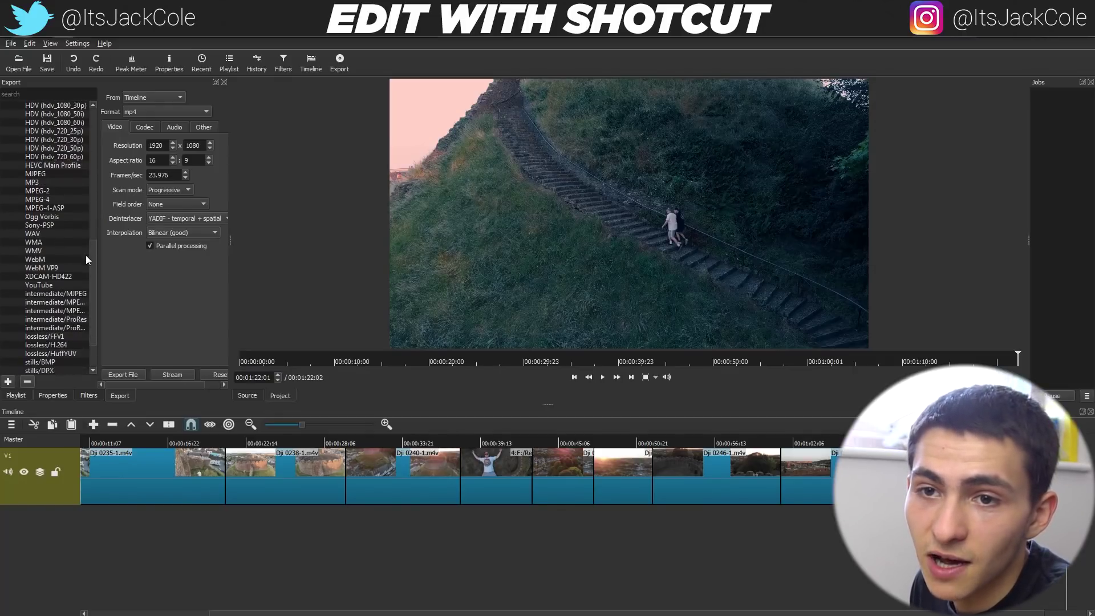
{"action": "left_click", "coordinate": [35, 234]}
{"action": "left_click", "coordinate": [51, 244]}
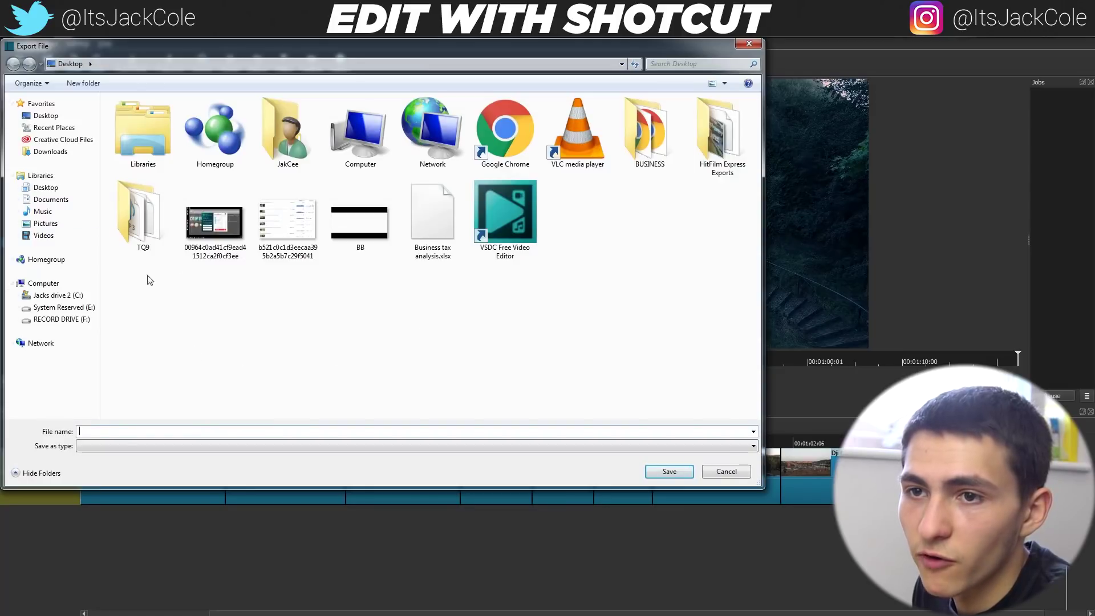
Export the timeline as SAMPLE DRONE 2018 into the Record Drive > Drone Hitfilm Clips folder on RECORD DRIVE (F:)
{"action": "left_click", "coordinate": [54, 320]}
{"action": "double_click", "coordinate": [140, 309]}
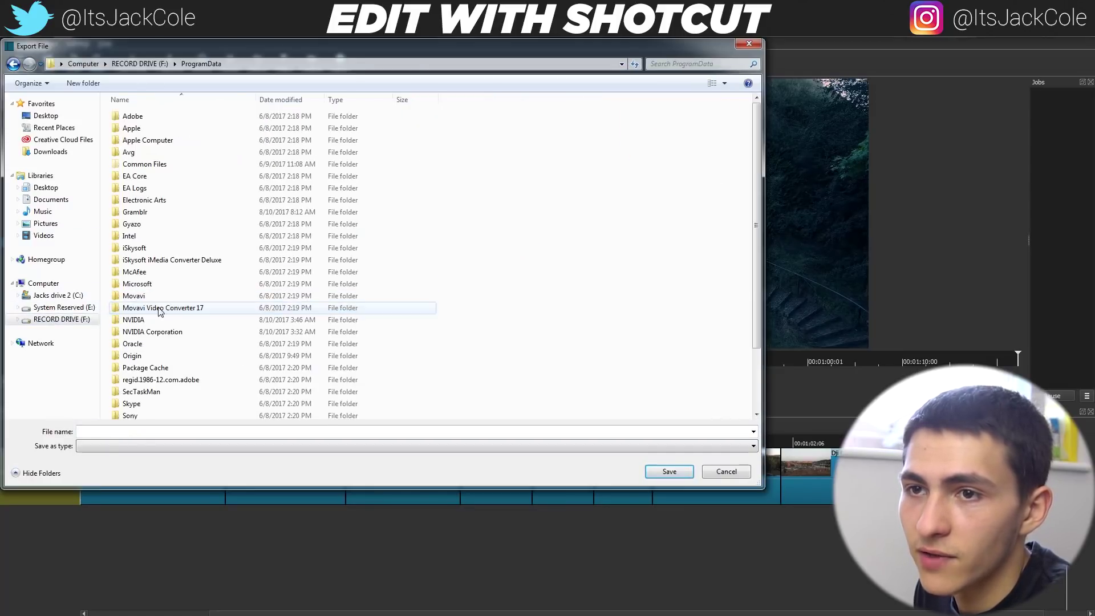
{"action": "left_click", "coordinate": [13, 64]}
{"action": "double_click", "coordinate": [154, 321]}
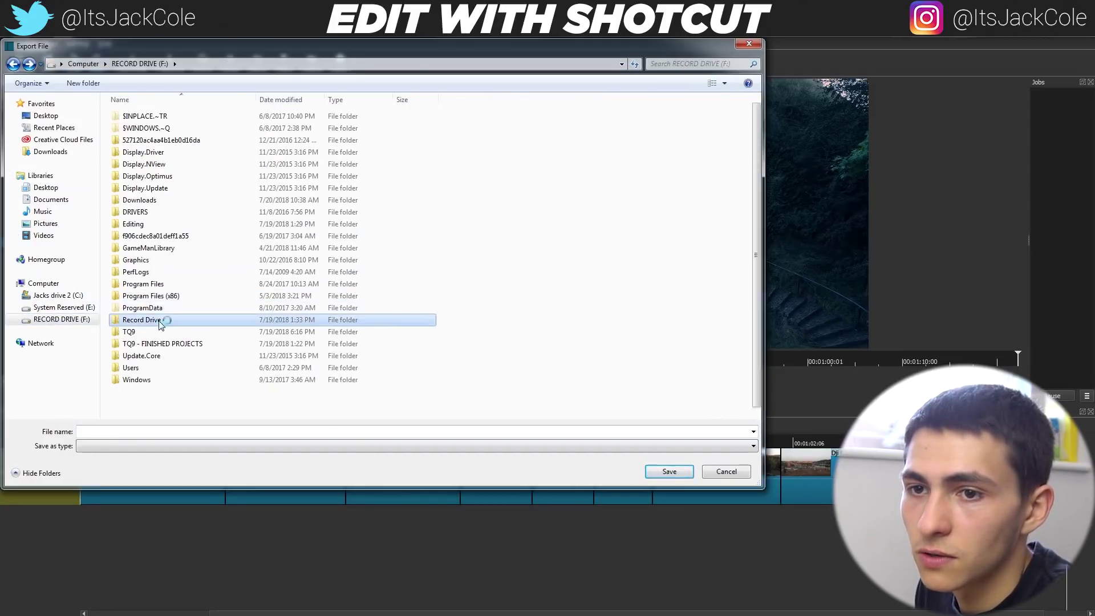
{"action": "double_click", "coordinate": [336, 132]}
{"action": "left_click", "coordinate": [268, 431]}
{"action": "type", "text": "SAMPLE D"}
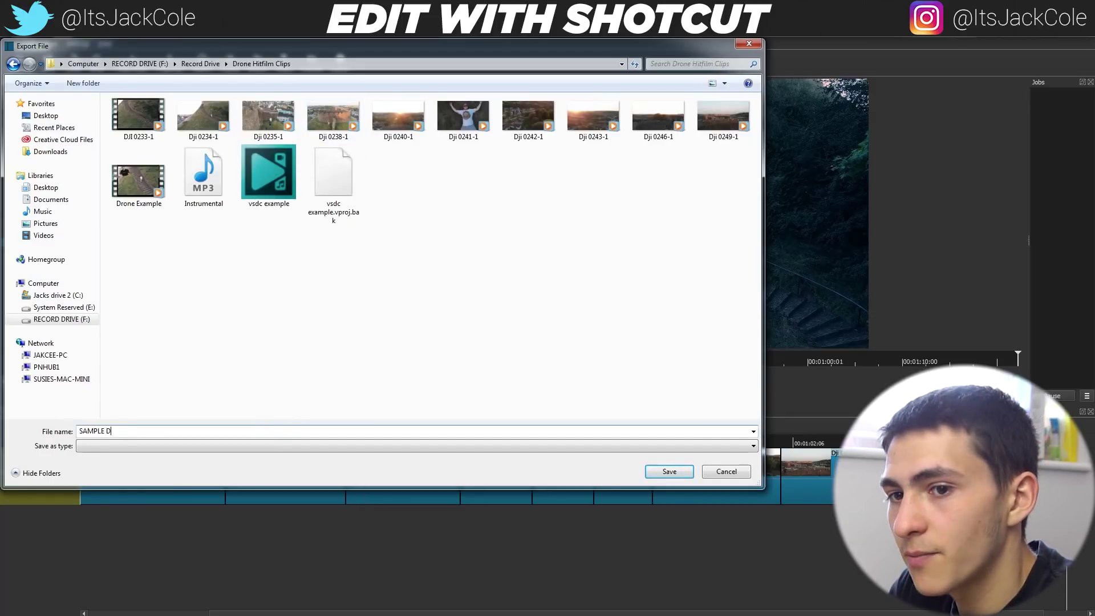
{"action": "type", "text": "RONE"}
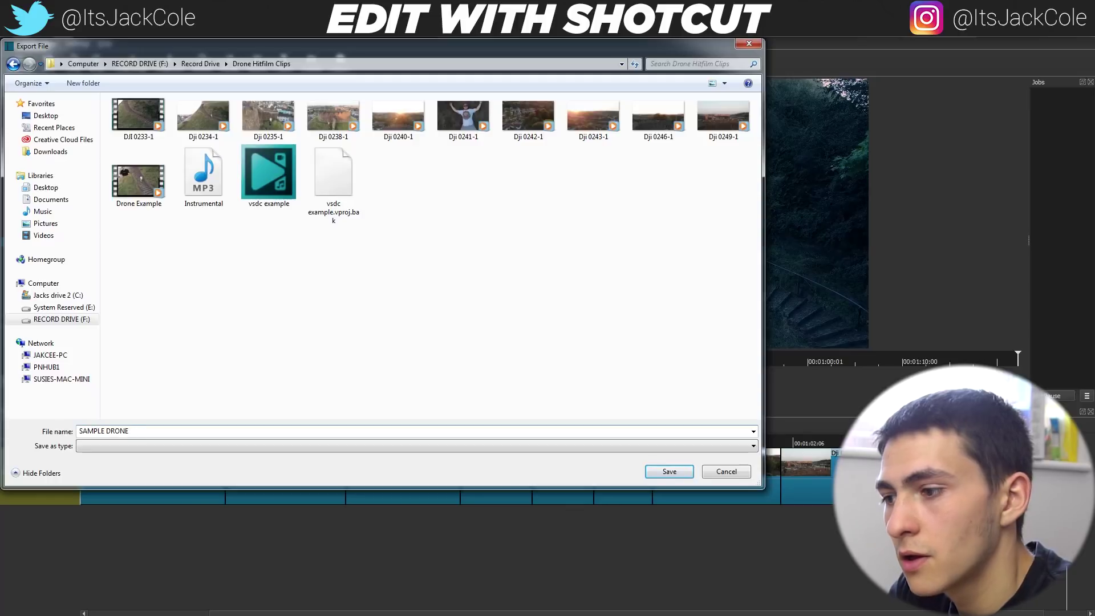
{"action": "type", "text": "RONE 20"}
{"action": "key", "text": "Return"}
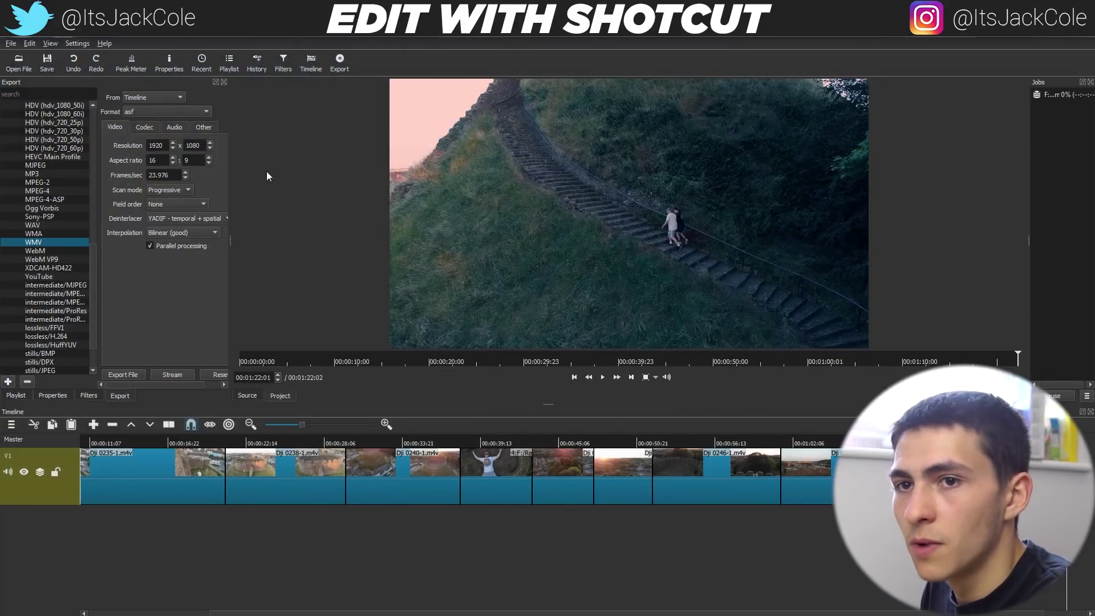
Widen the export job list and open the finished SAMPLE DRONE 2018.wmv job for playback
{"action": "left_click", "coordinate": [129, 372]}
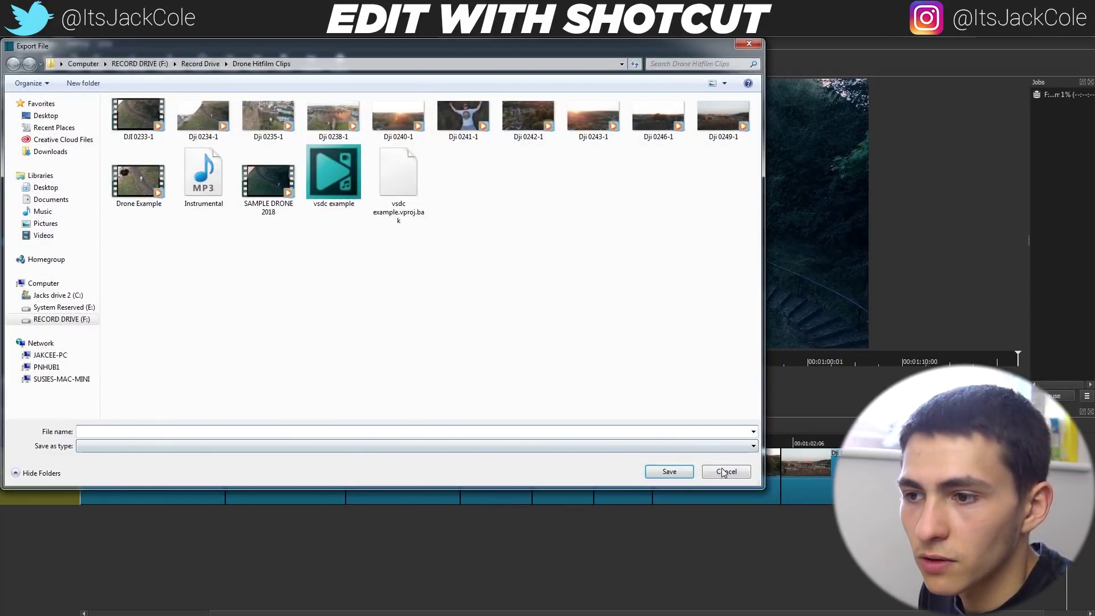
{"action": "key", "text": "Escape"}
{"action": "left_click_drag", "start_coordinate": [176, 388], "coordinate": [195, 385]}
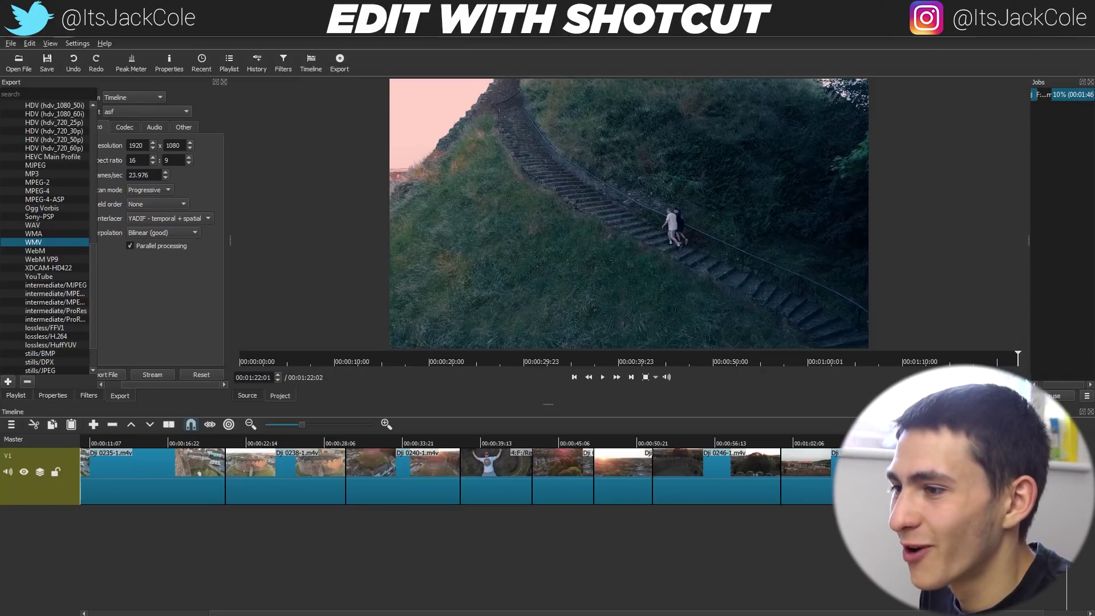
{"action": "left_click_drag", "start_coordinate": [1024, 377], "coordinate": [681, 378]}
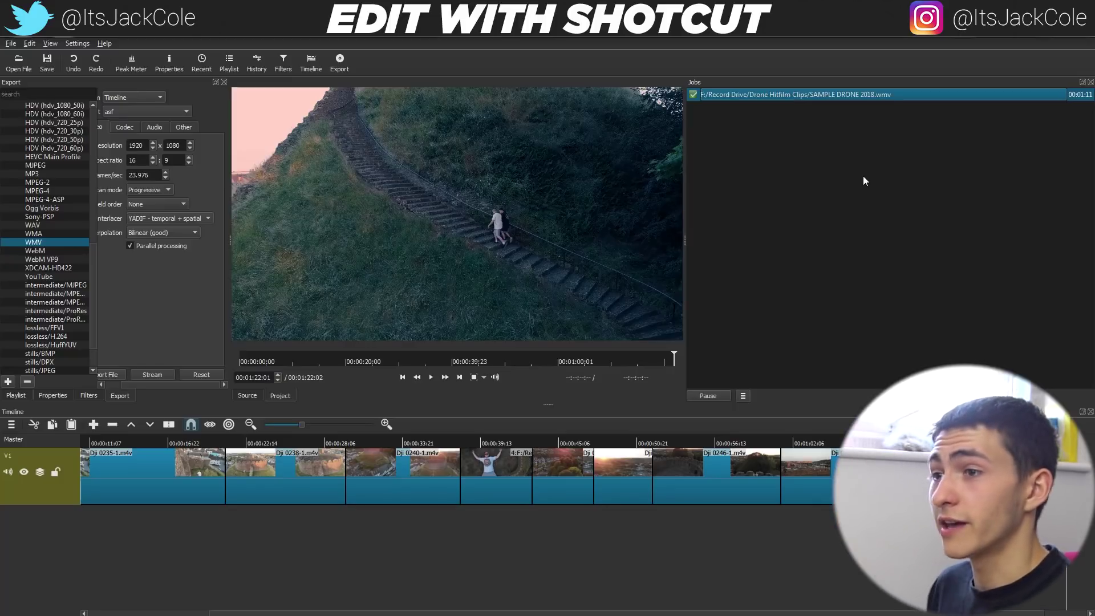
{"action": "double_click", "coordinate": [780, 91]}
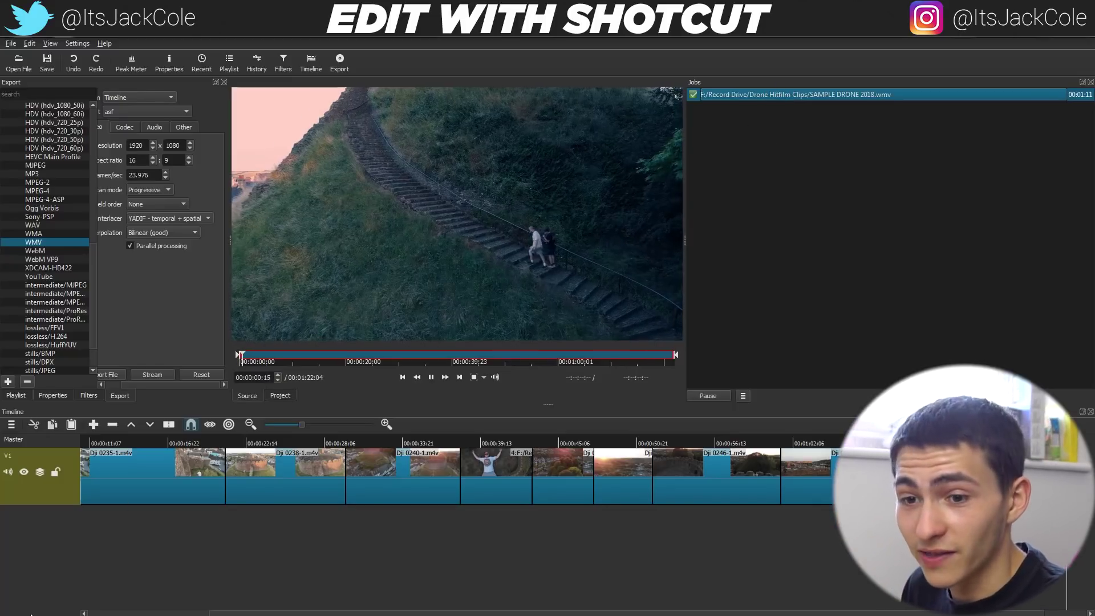
Switch to Windows Explorer, play the exported SAMPLE DRONE 2018 video in a smaller player window, and close the player
{"action": "key", "text": "alt+Tab"}
{"action": "left_click", "coordinate": [940, 35]}
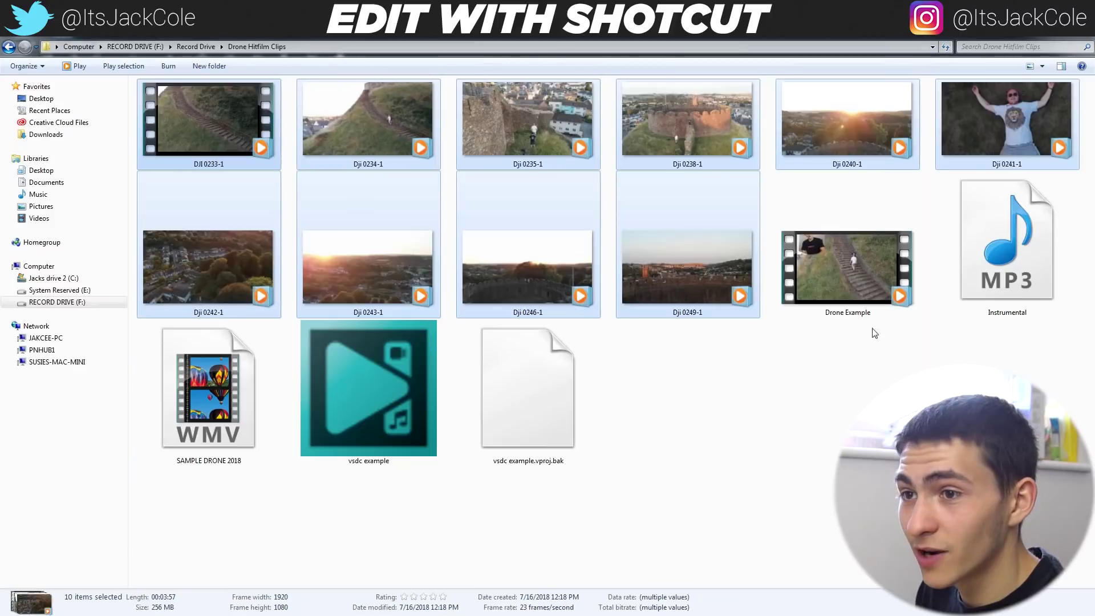
{"action": "left_click_drag", "start_coordinate": [862, 512], "coordinate": [714, 535]}
{"action": "left_click", "coordinate": [227, 416]}
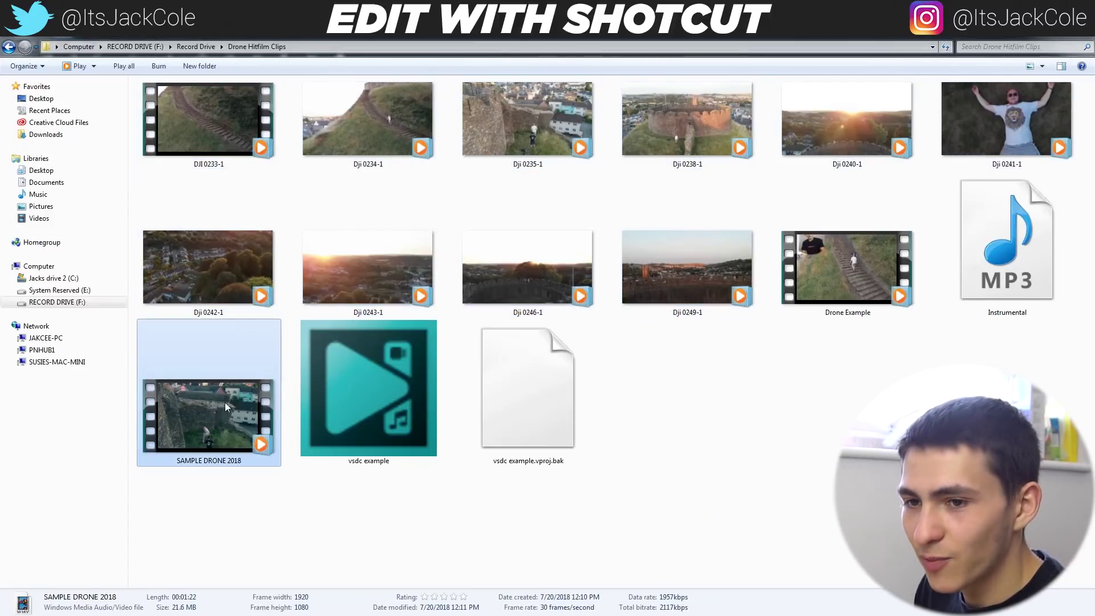
{"action": "double_click", "coordinate": [215, 389]}
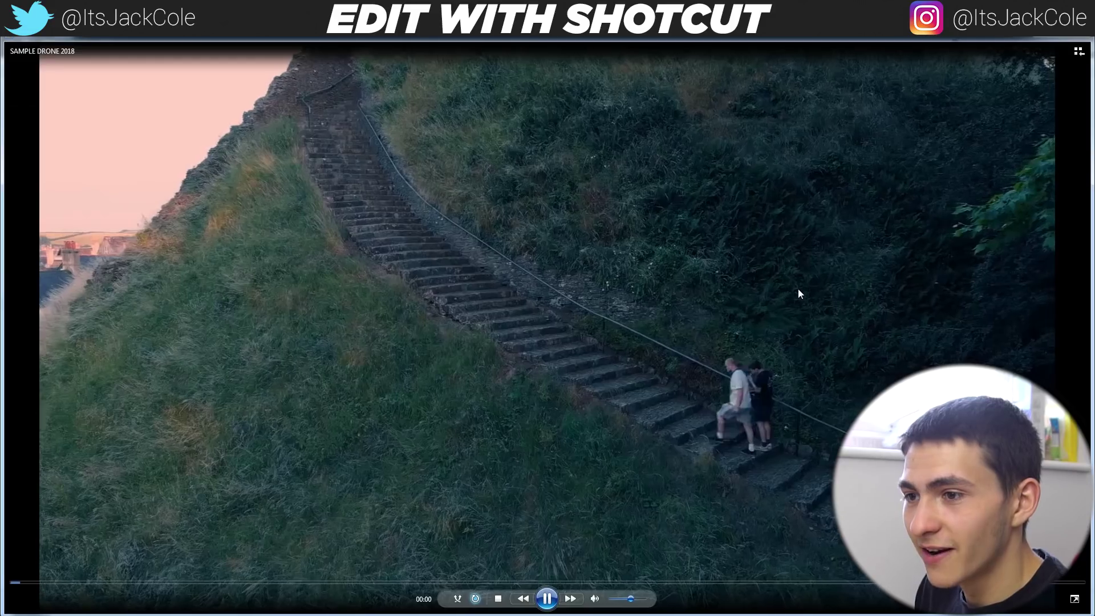
{"action": "left_click", "coordinate": [1077, 600]}
{"action": "left_click_drag", "start_coordinate": [762, 383], "coordinate": [718, 445]}
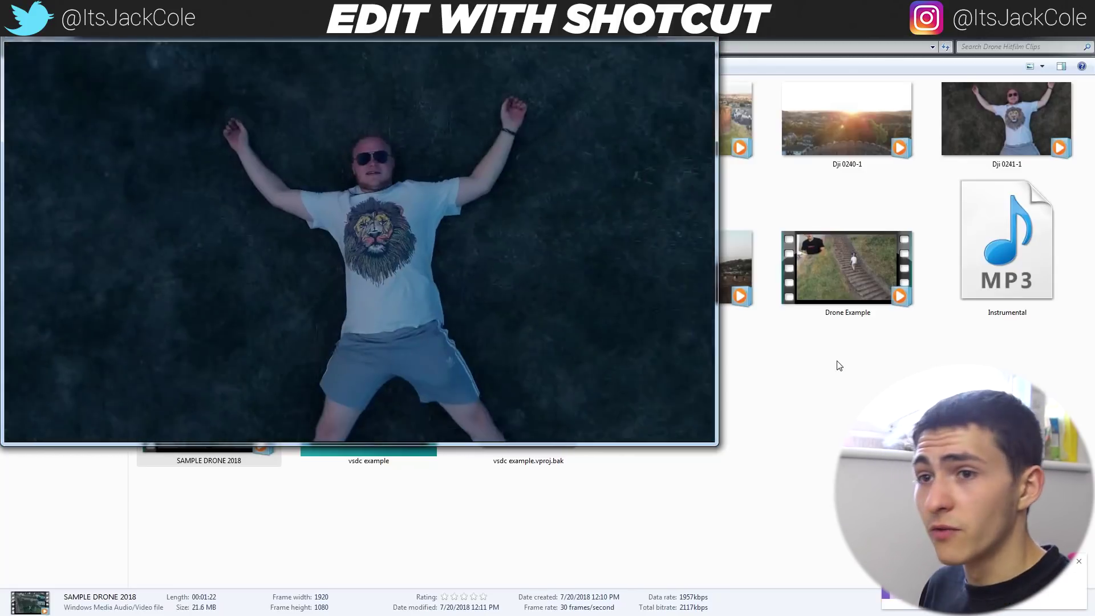
{"action": "left_click_drag", "start_coordinate": [335, 411], "coordinate": [315, 411]}
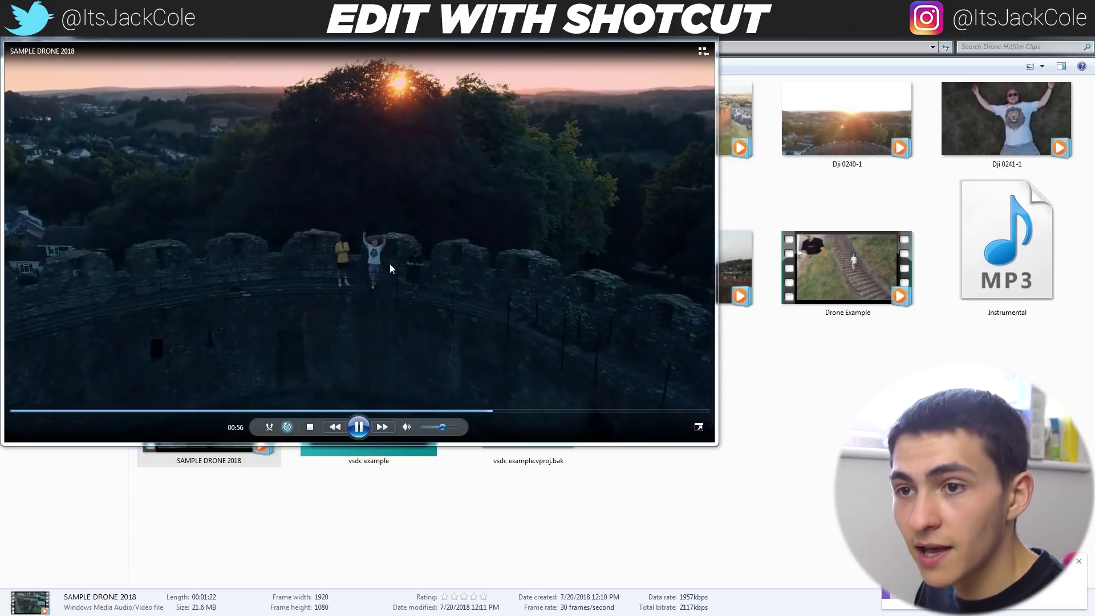
{"action": "key", "text": "alt+F4"}
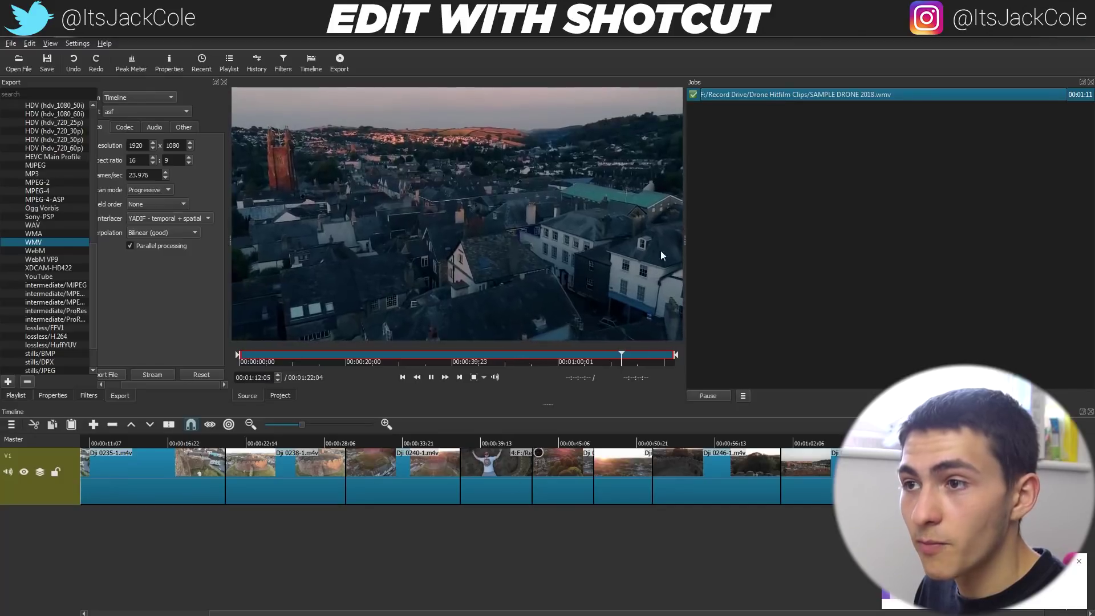
Switch back to Shotcut and export the timeline with the lossless/H.264 preset as EXP in the Drone Hitfilm Clips folder
{"action": "left_click", "coordinate": [553, 194]}
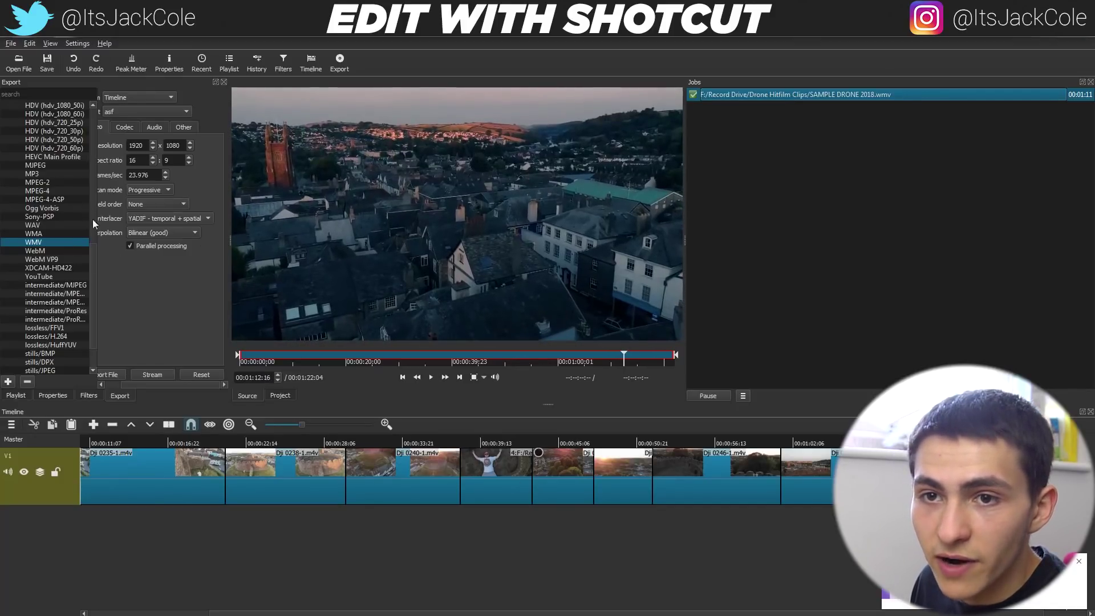
{"action": "left_click_drag", "start_coordinate": [95, 249], "coordinate": [89, 313]}
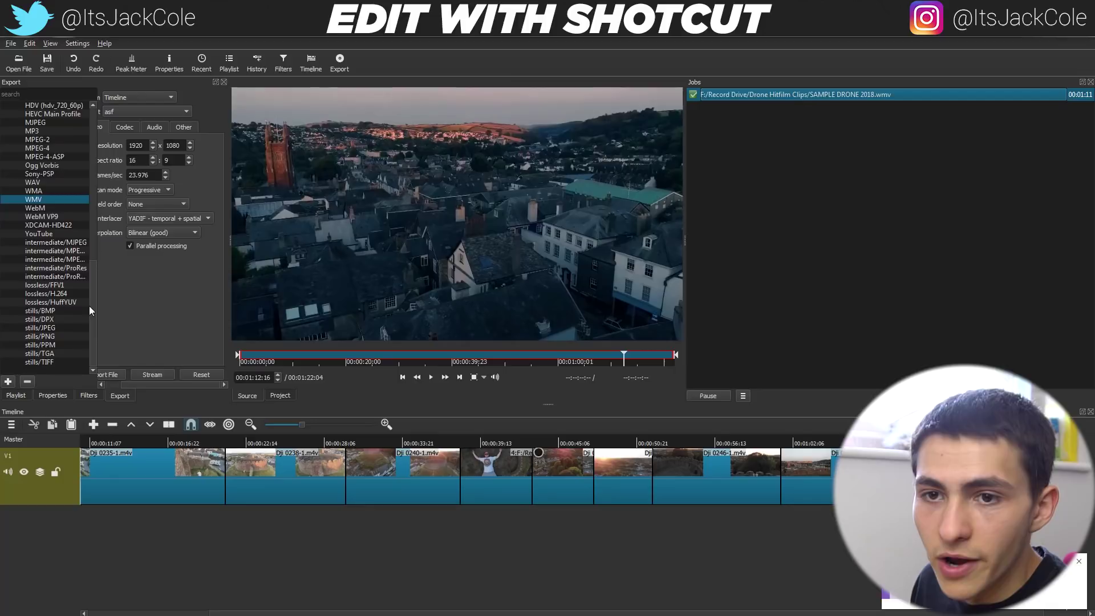
{"action": "left_click", "coordinate": [66, 295]}
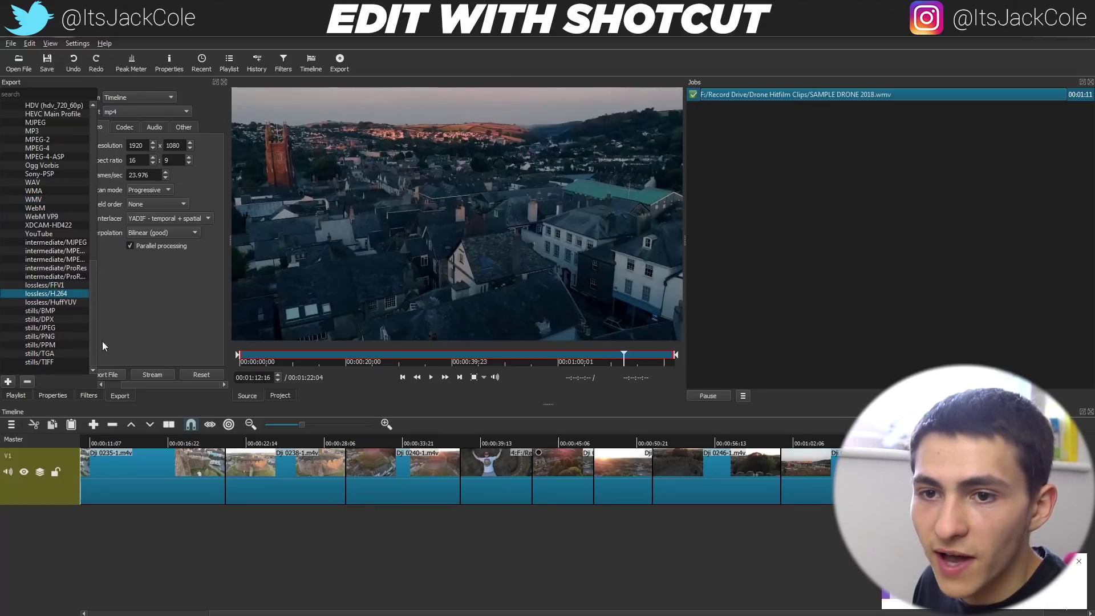
{"action": "left_click", "coordinate": [112, 375]}
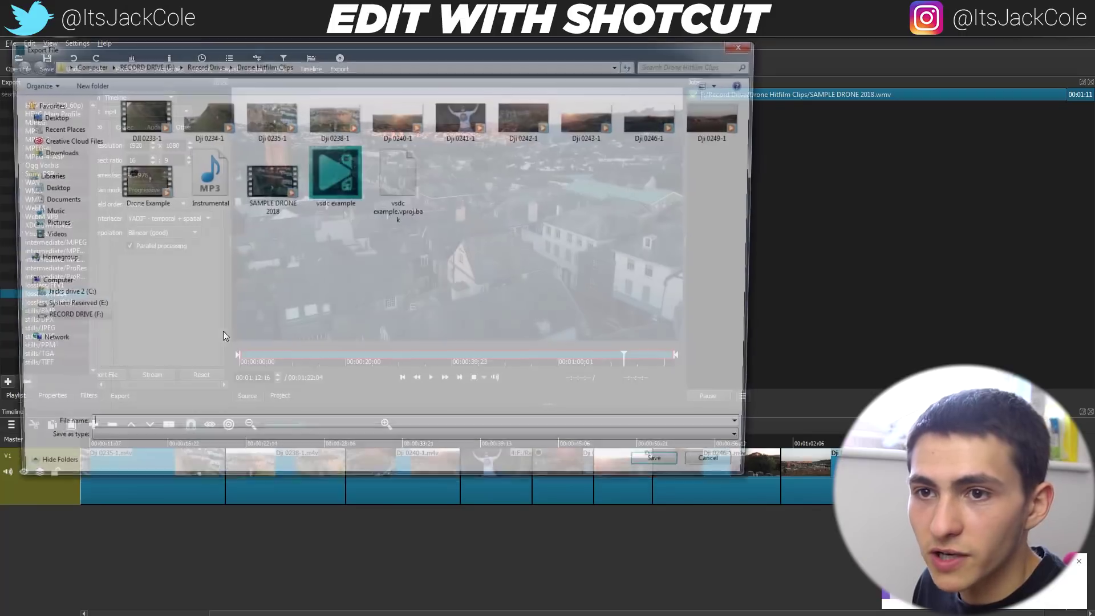
{"action": "type", "text": "EXP"}
{"action": "key", "text": "Return"}
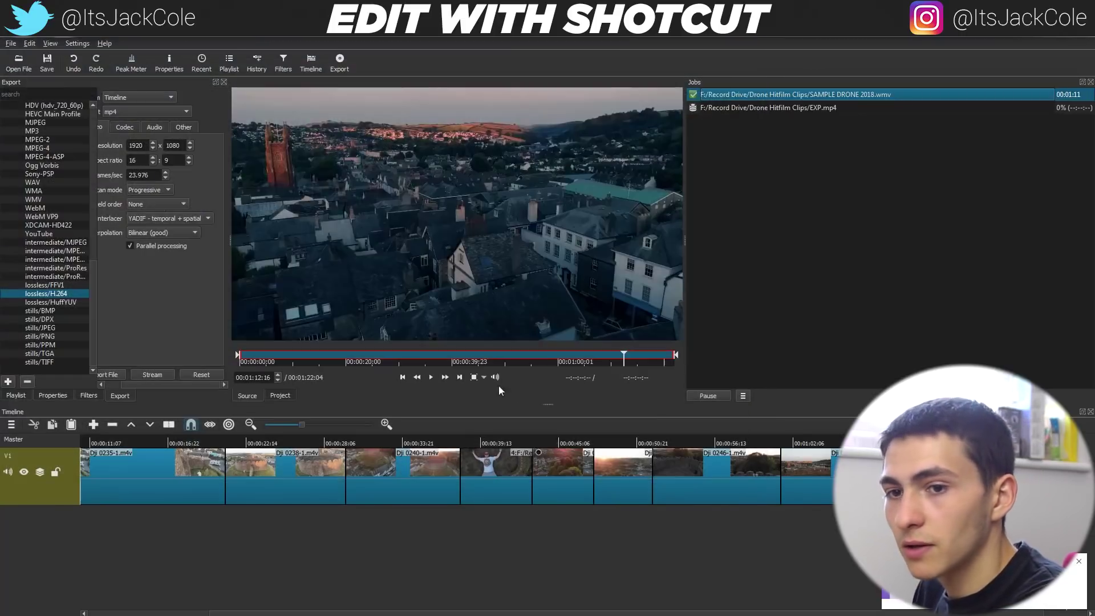